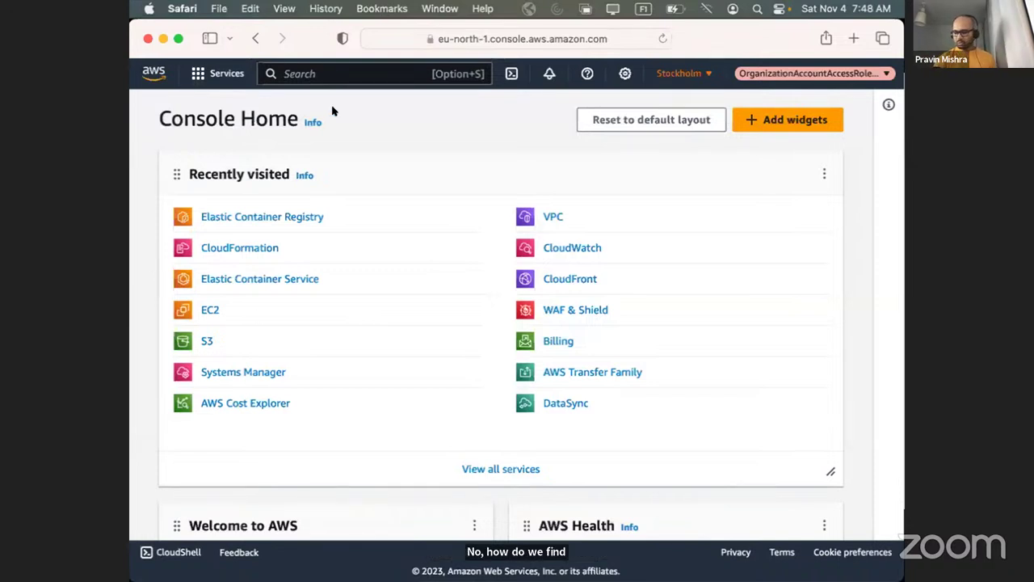
Search the AWS console for IAM
left_click(286, 73)
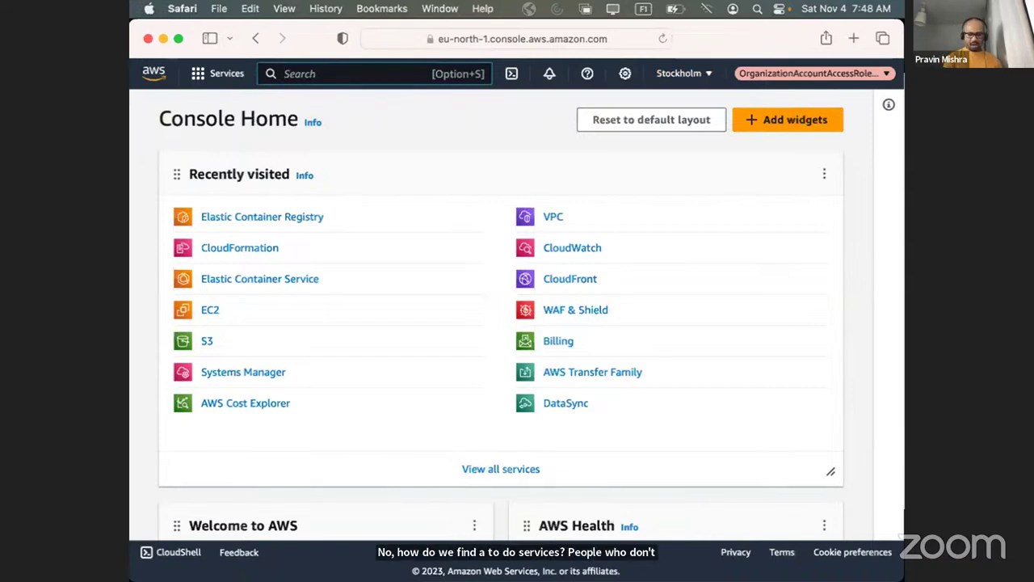
type("lAM")
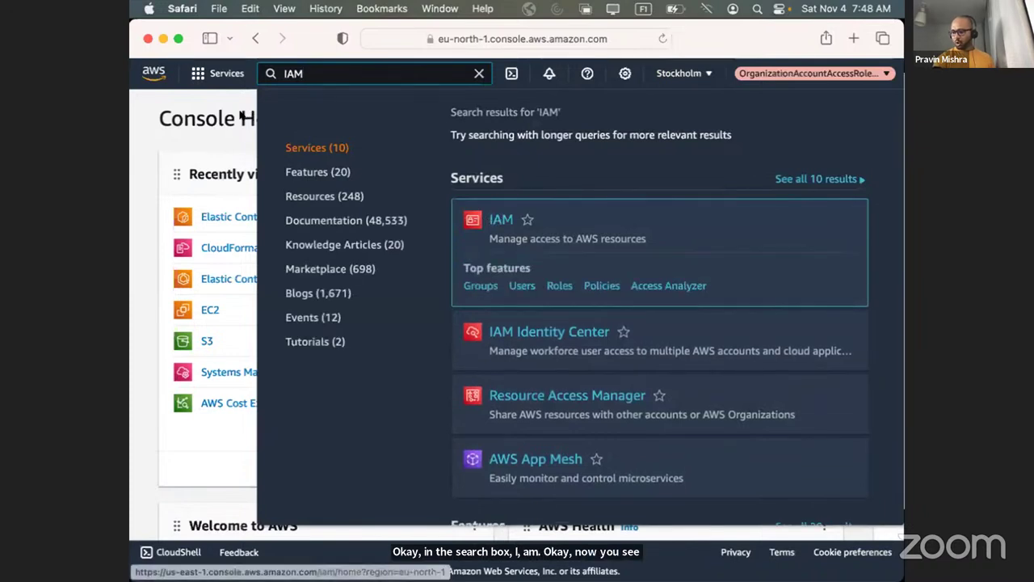
Browse the console's service categories and recently visited services
left_click(144, 145)
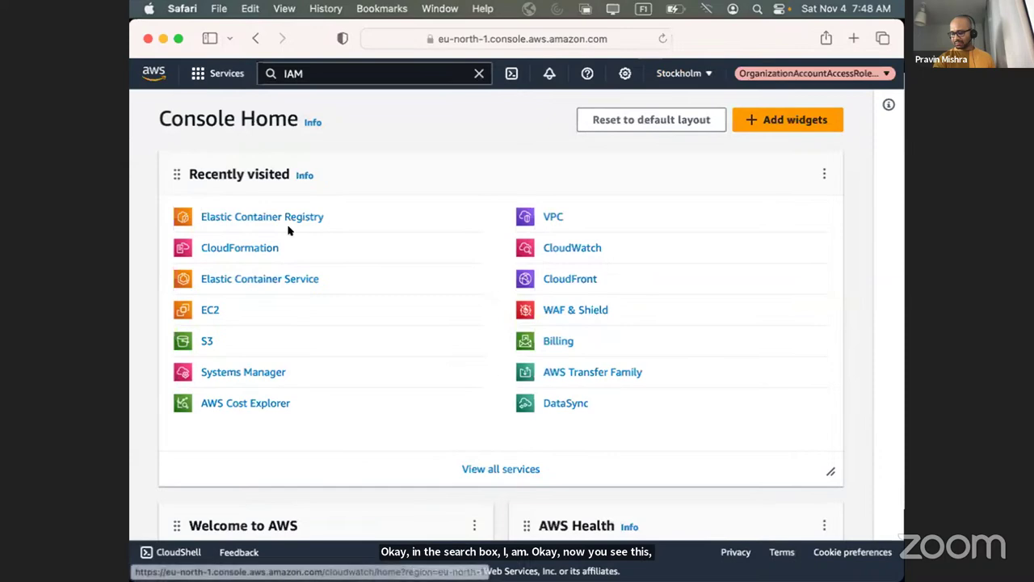
left_click(199, 76)
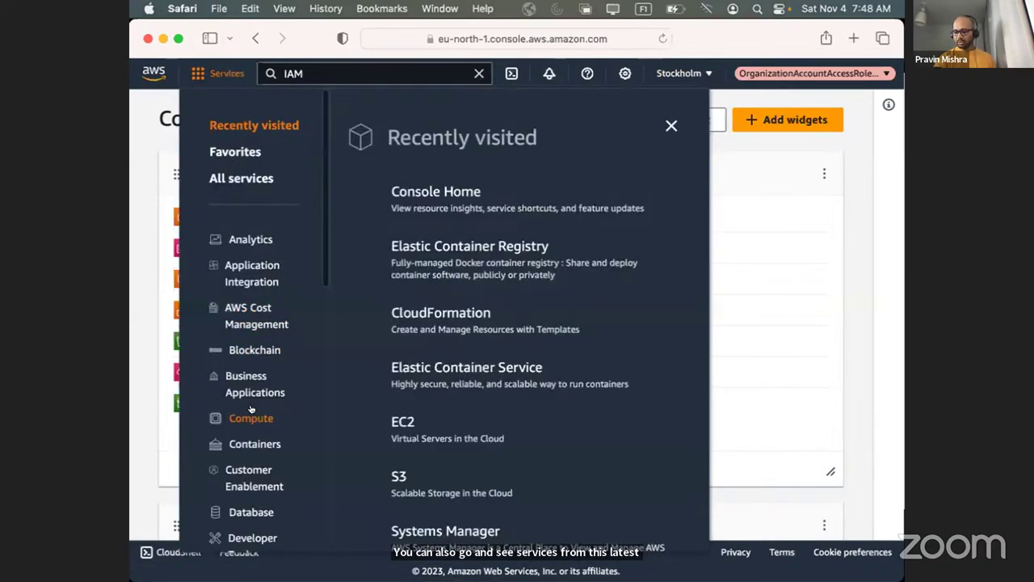
scroll(260, 408, "down", 10)
scroll(257, 404, "up", 12)
scroll(250, 409, "down", 1)
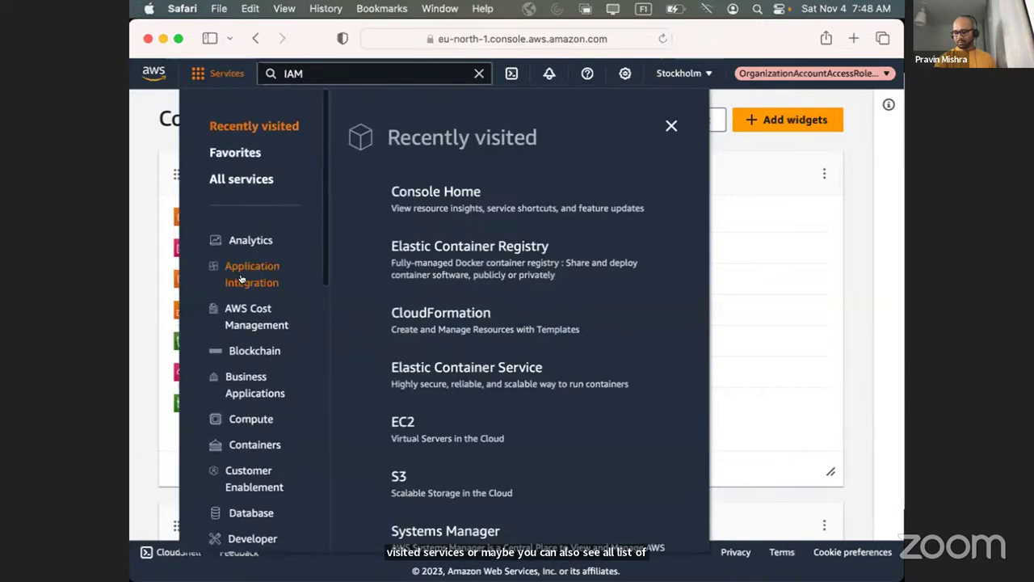
Open the IAM service from the existing IAM search and display its list of users
left_click(313, 74)
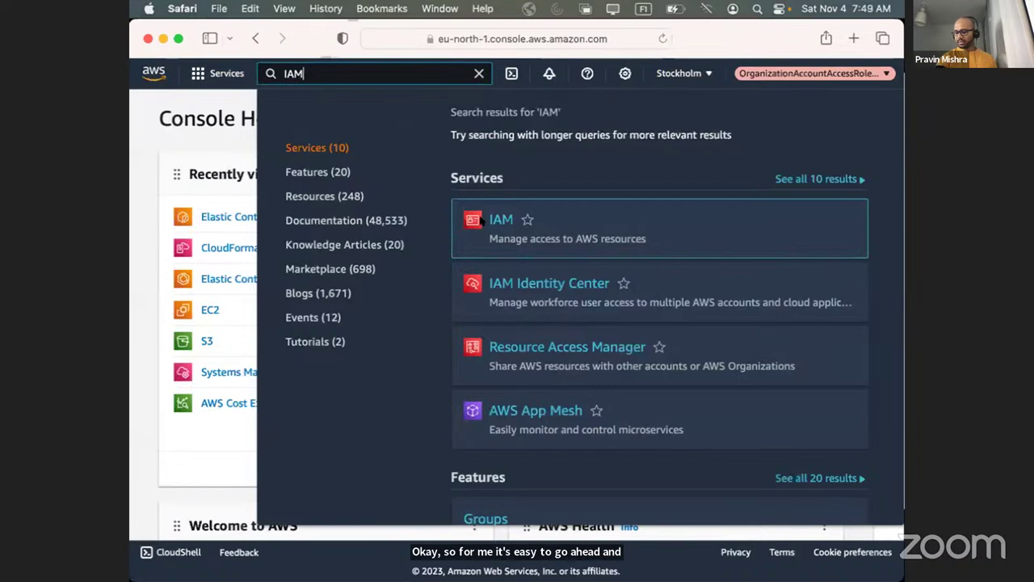
left_click(501, 220)
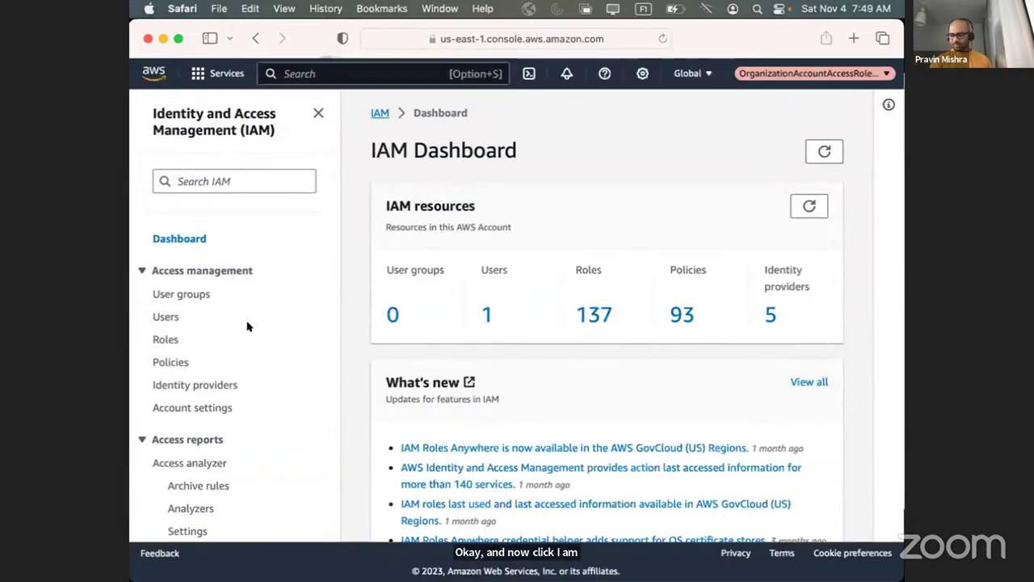
left_click(165, 316)
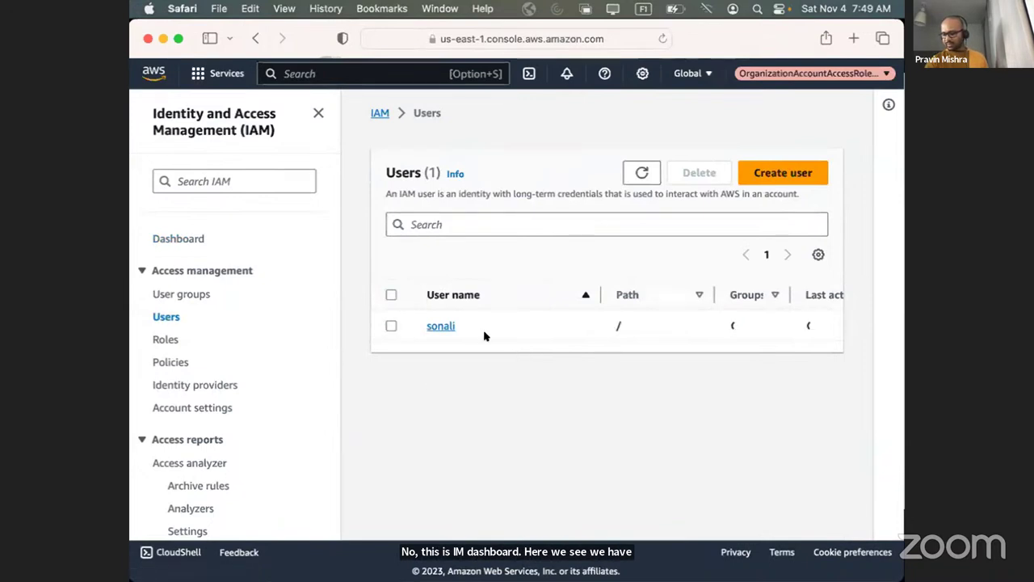
Switch to the second OrganizationAccountAccessRole in the role history and display that account's IAM users
left_click(850, 73)
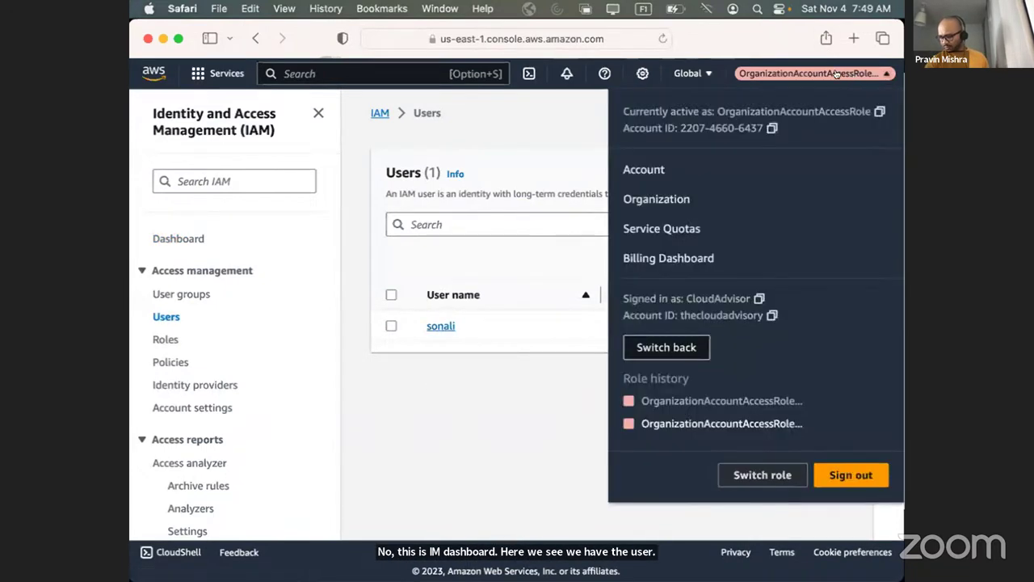
left_click(725, 423)
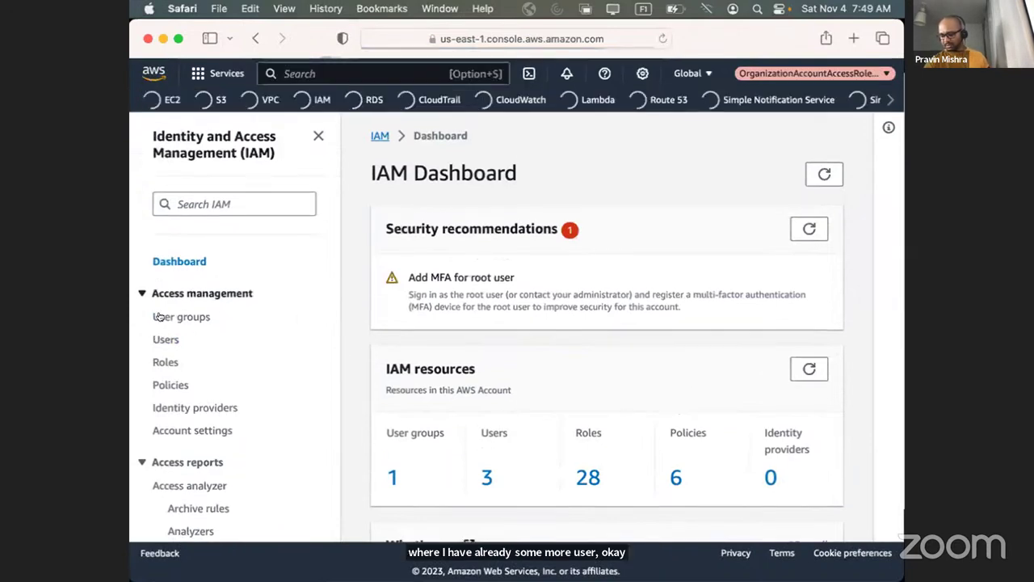
left_click(164, 339)
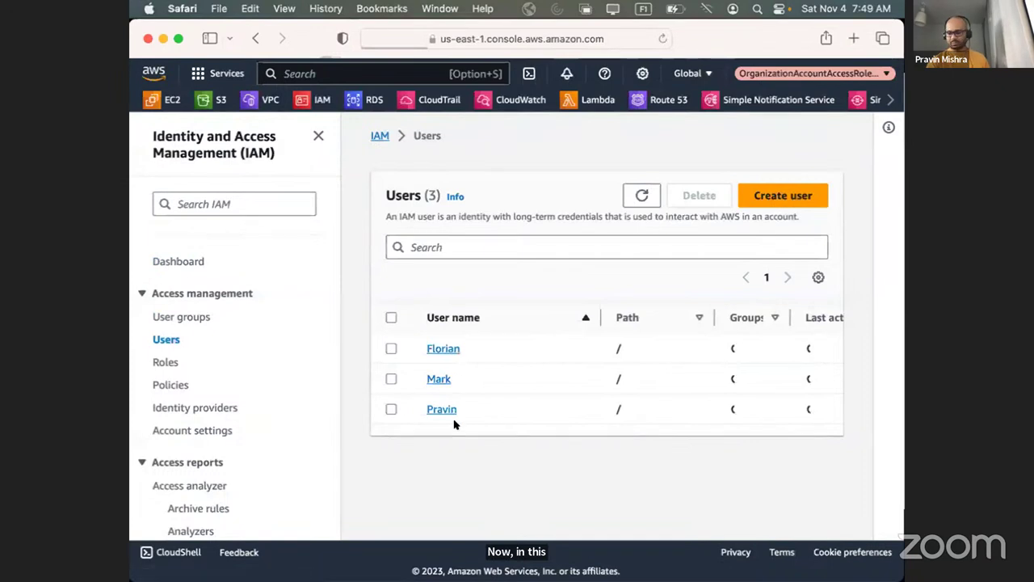
Start creating an IAM user named Demo and provide it with AWS Management Console access
left_click(772, 196)
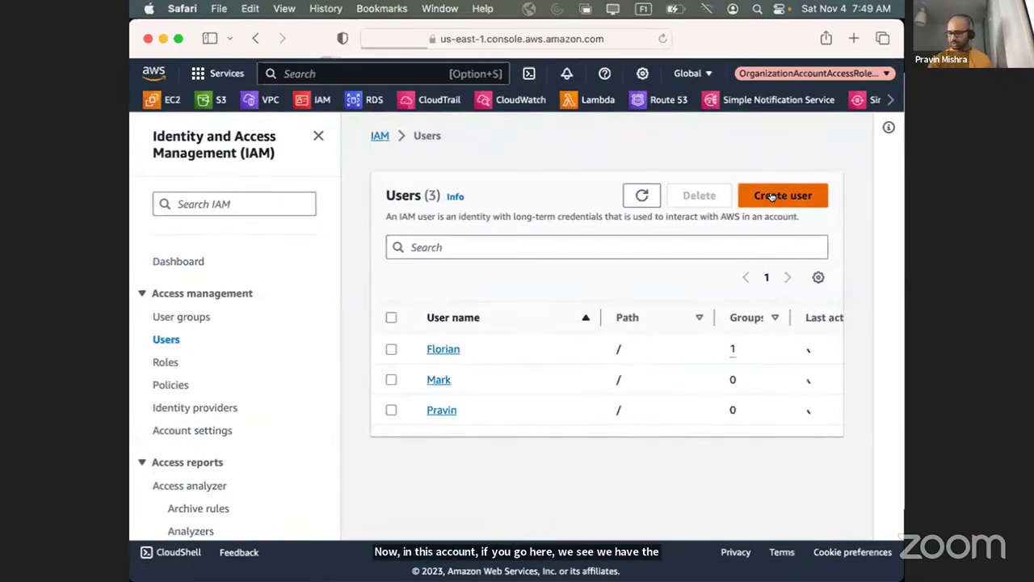
left_click(482, 292)
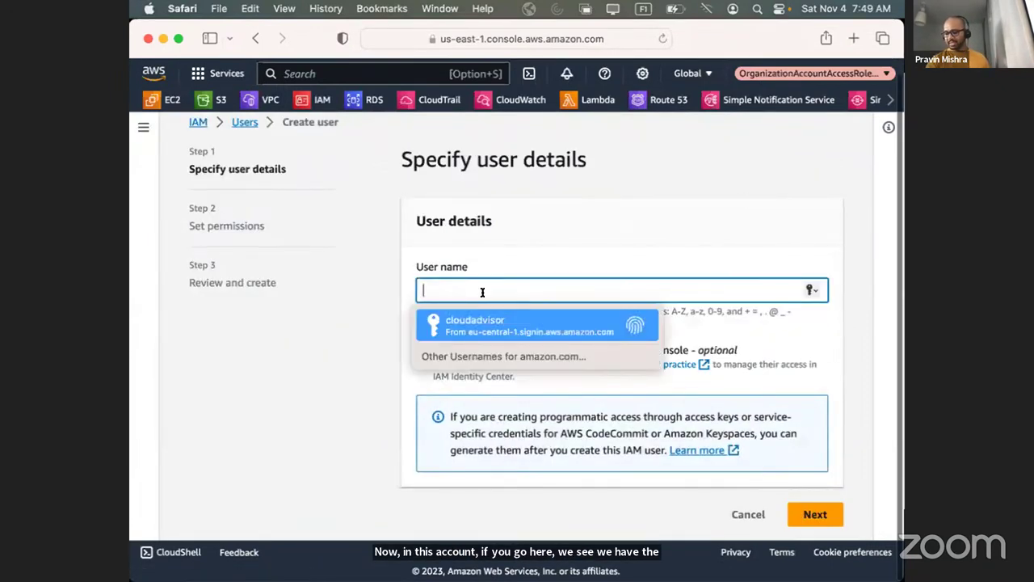
type("Demo")
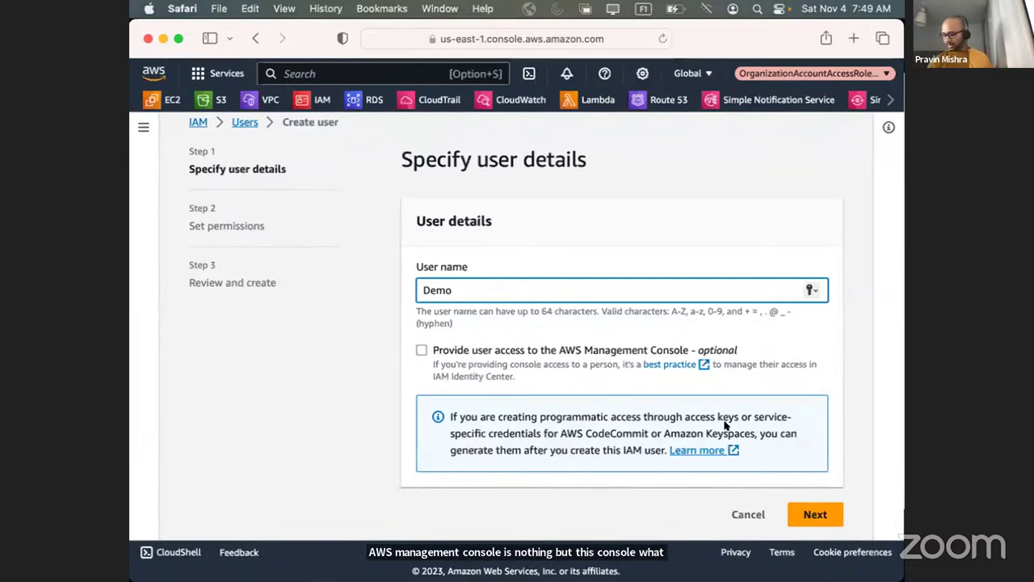
left_click(420, 349)
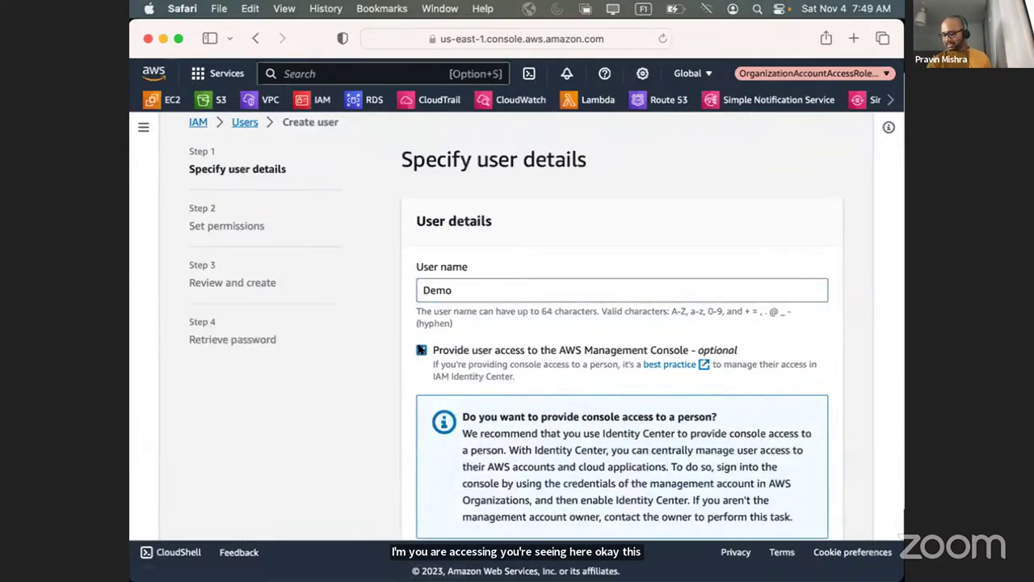
Try to continue with a custom console password left blank, and return to the autogenerated password option
scroll(454, 393, "down", 5)
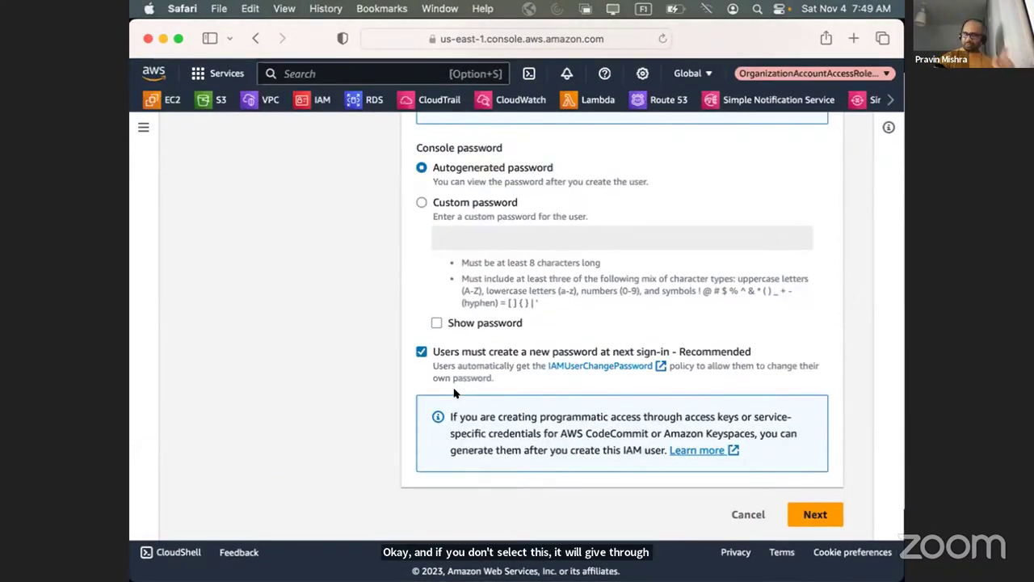
scroll(462, 341, "up", 3)
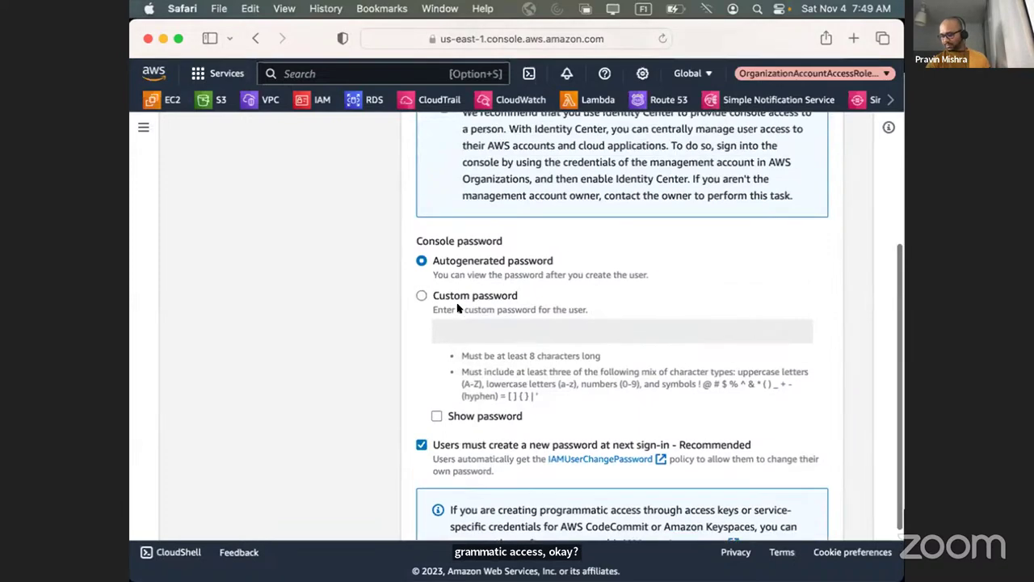
scroll(460, 331, "down", 3)
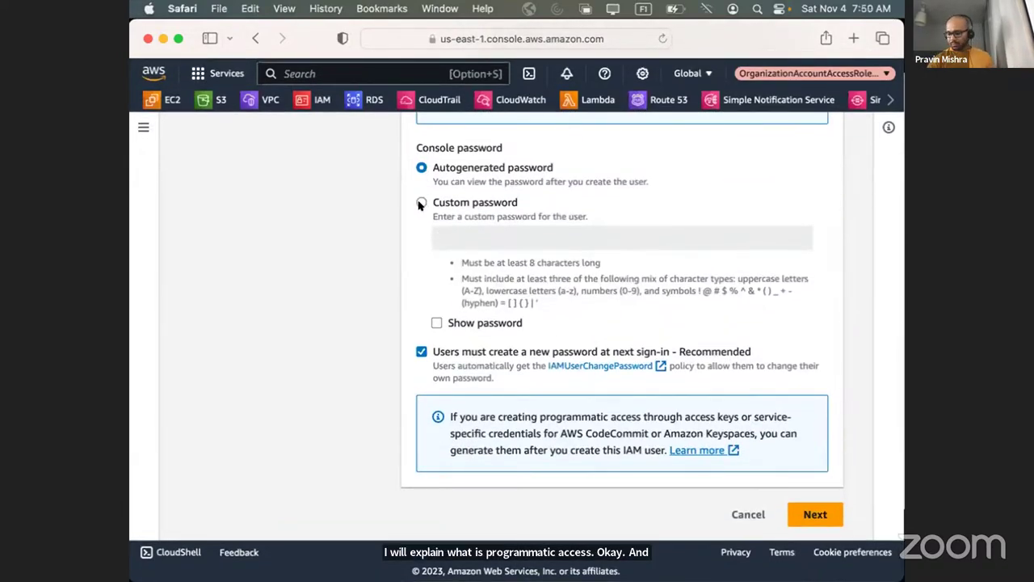
left_click(421, 203)
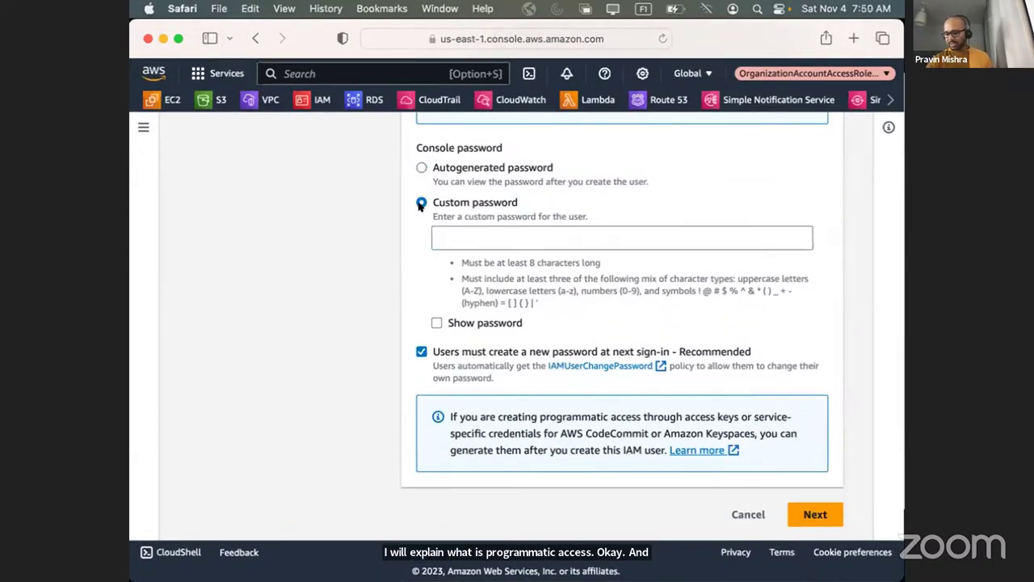
left_click(811, 514)
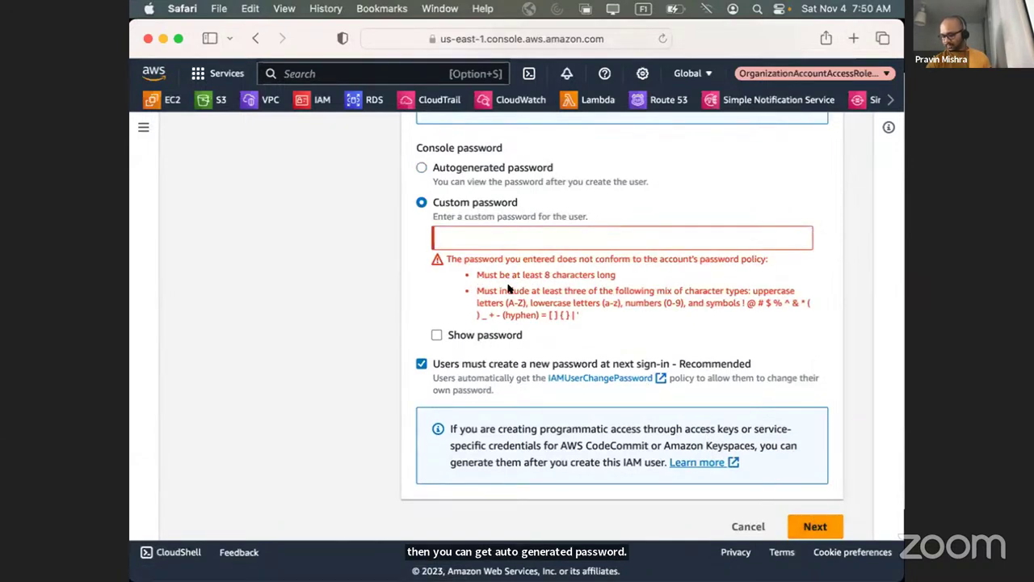
left_click(421, 167)
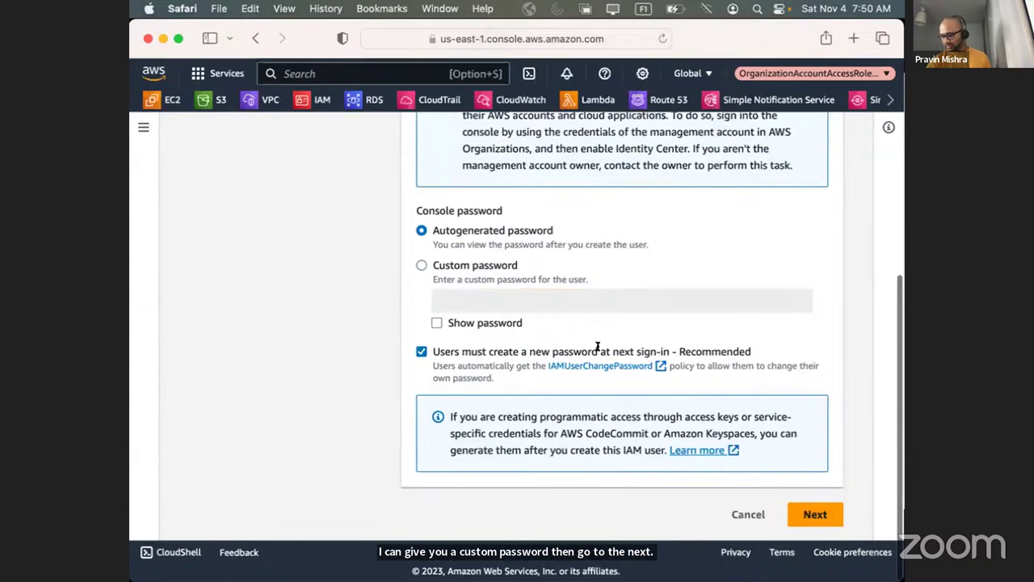
Proceed to setting the new user's permissions and look over the available permissions options
left_click(813, 515)
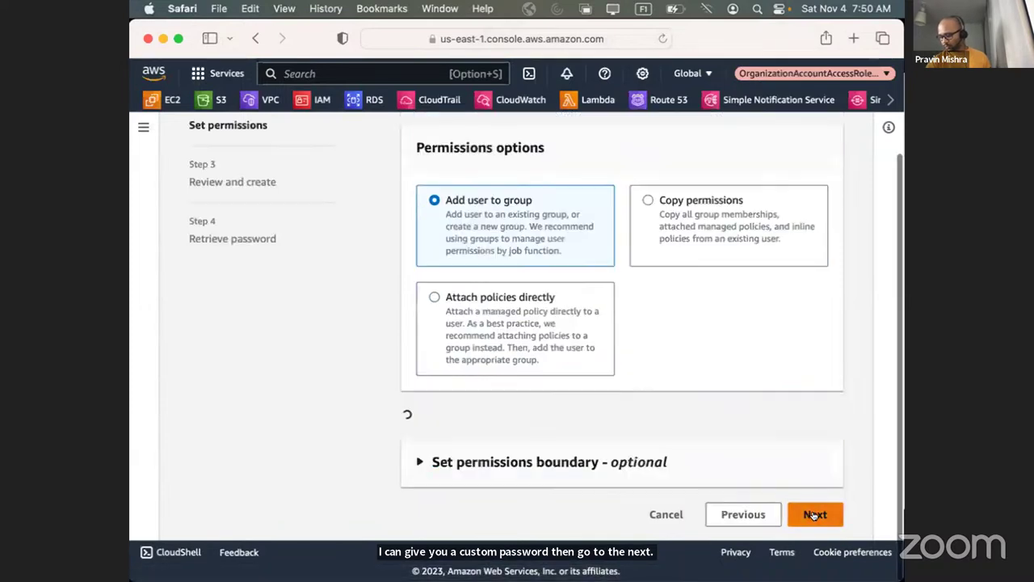
scroll(715, 428, "down", 3)
scroll(492, 231, "up", 3)
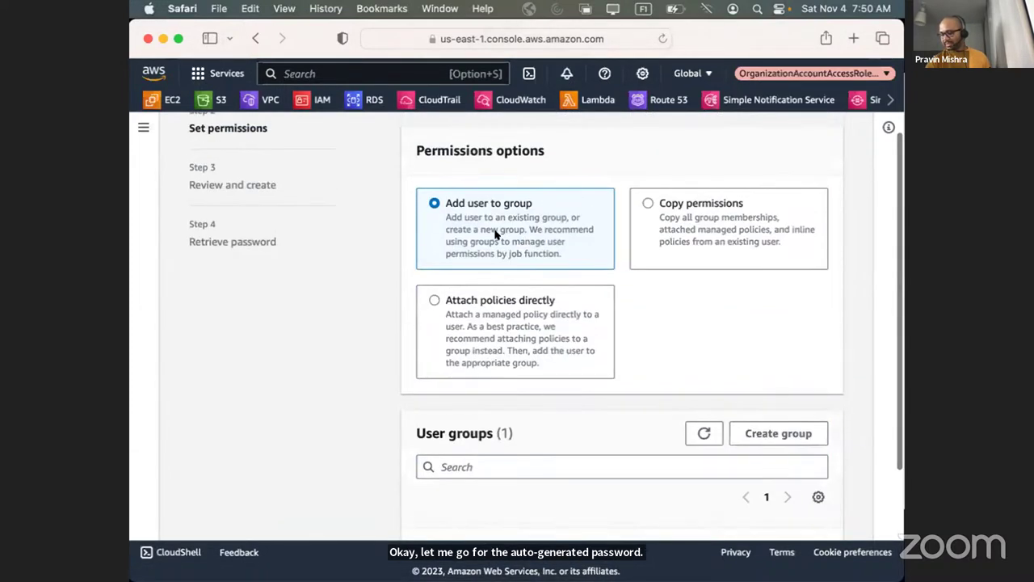
left_click_drag(416, 151, 541, 151)
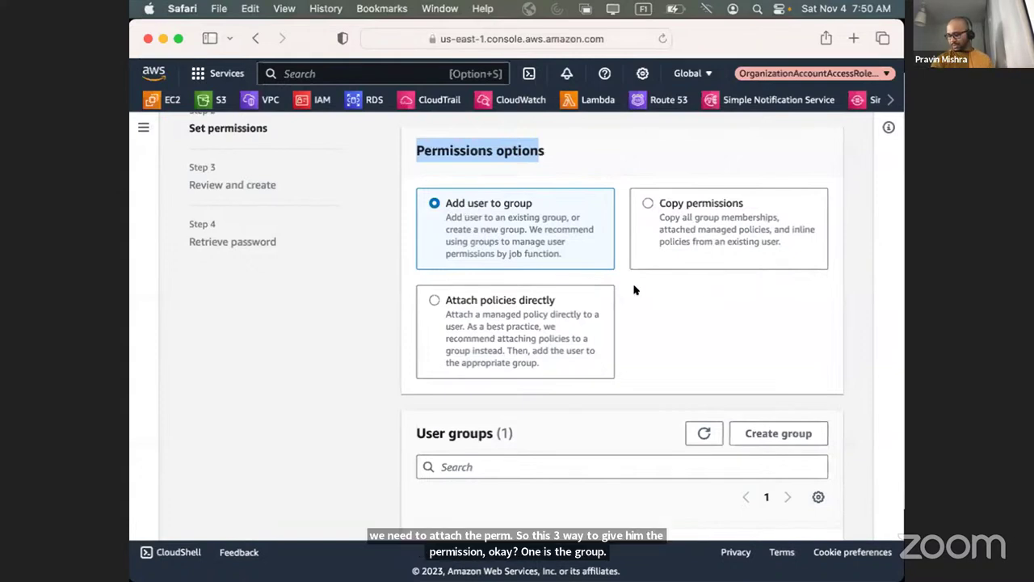
Try the Copy permissions option with the existing user who belongs to the ApiDevelopers group
left_click(647, 203)
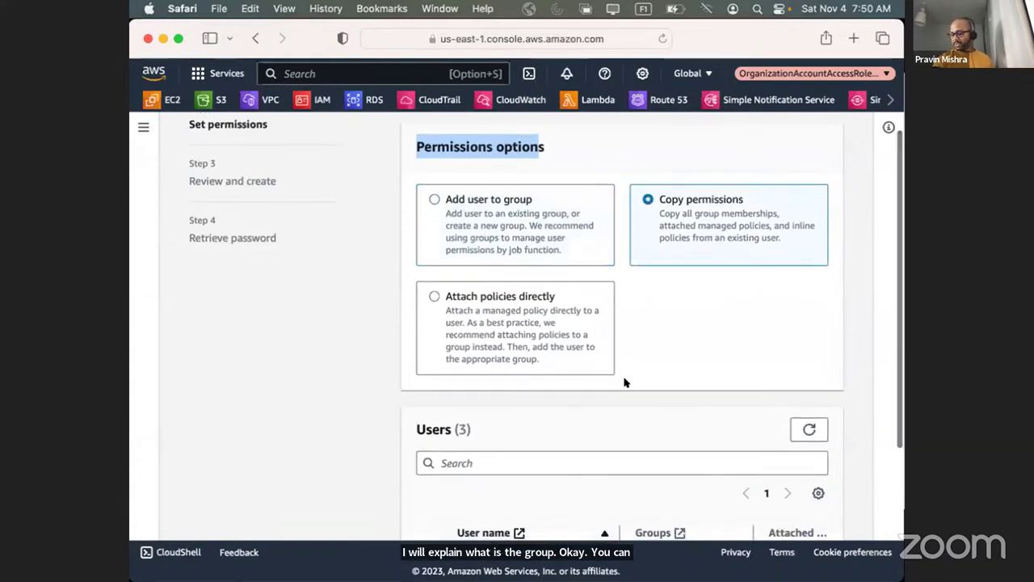
scroll(623, 378, "down", 5)
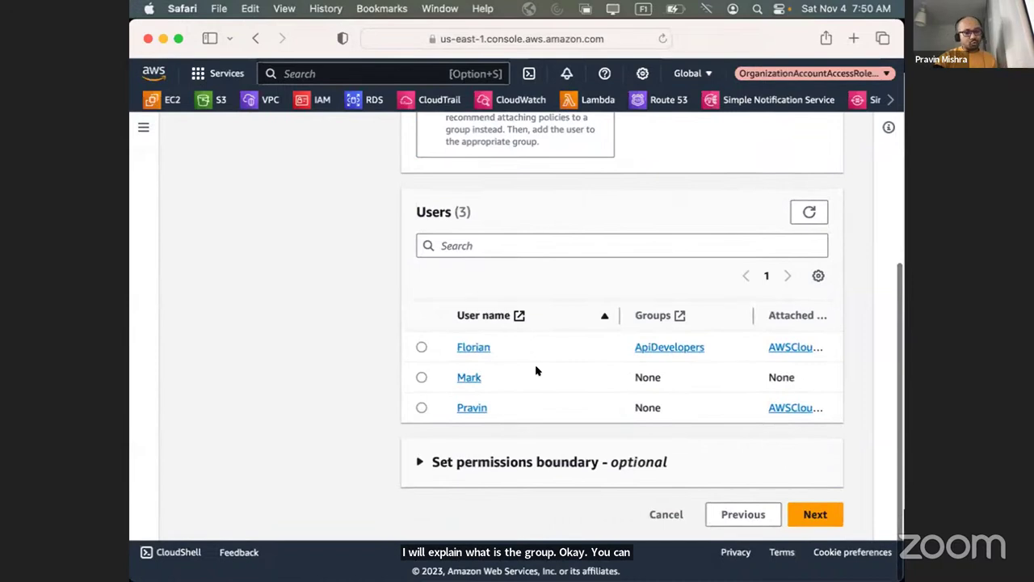
left_click(422, 347)
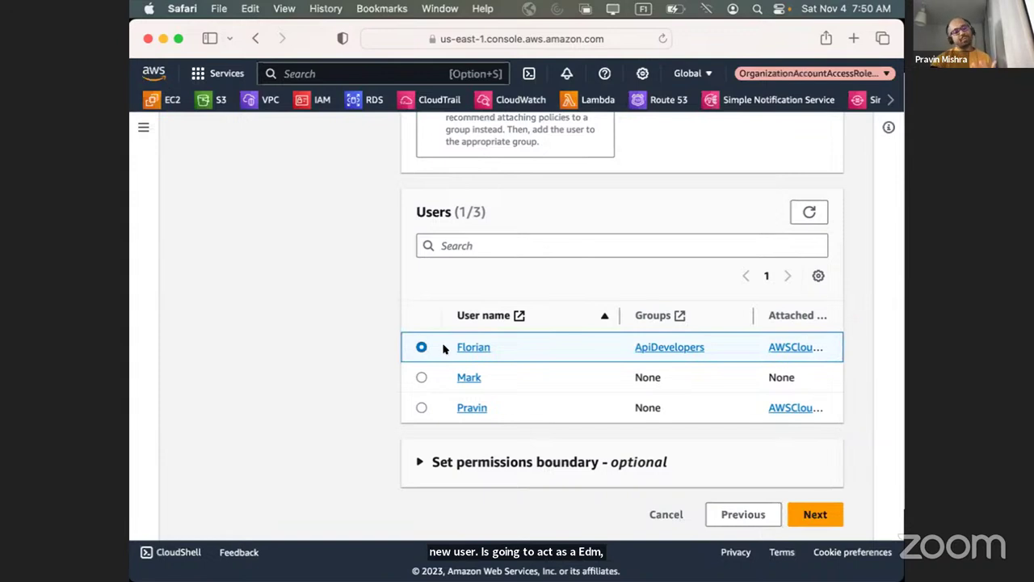
scroll(511, 285, "up", 4)
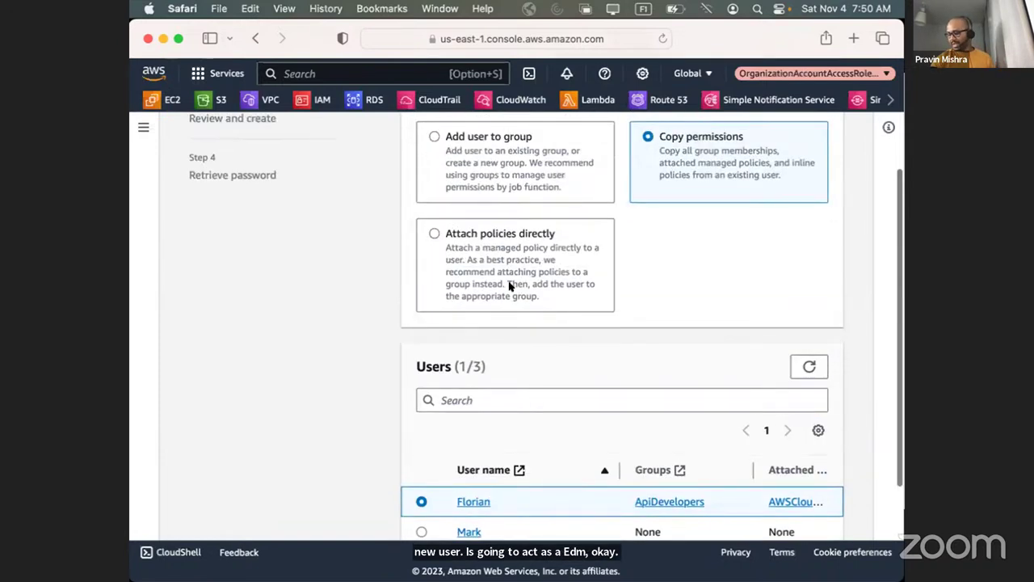
Choose to attach policies directly and select the AdministratorAccess policy for the new user
left_click(435, 235)
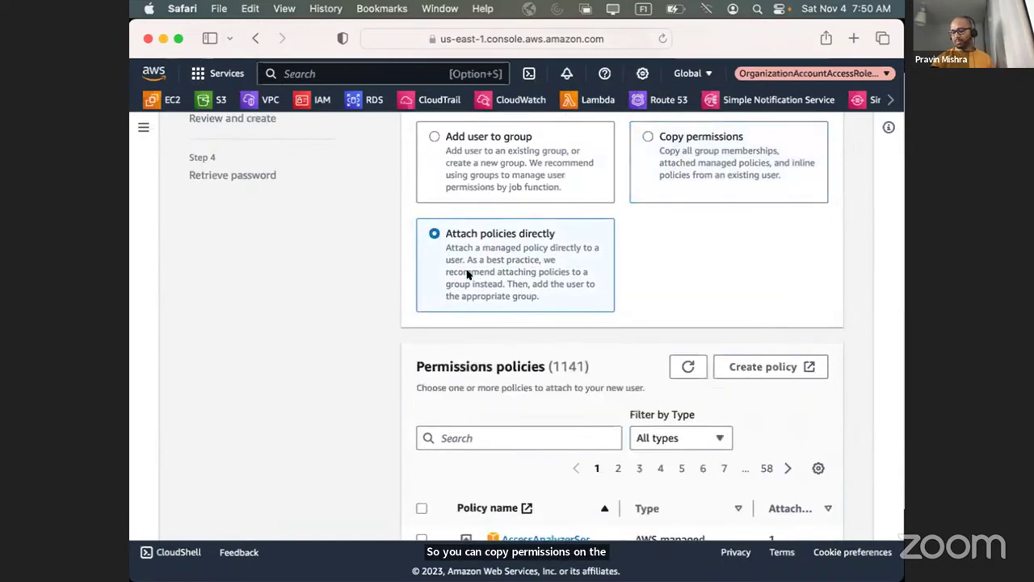
scroll(525, 379, "down", 3)
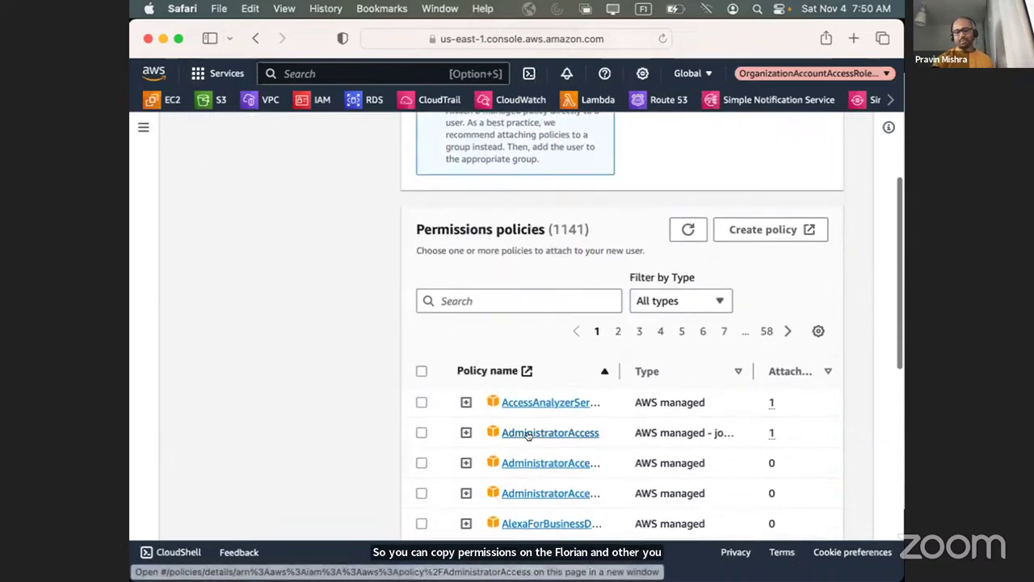
scroll(527, 433, "down", 6)
scroll(526, 436, "up", 15)
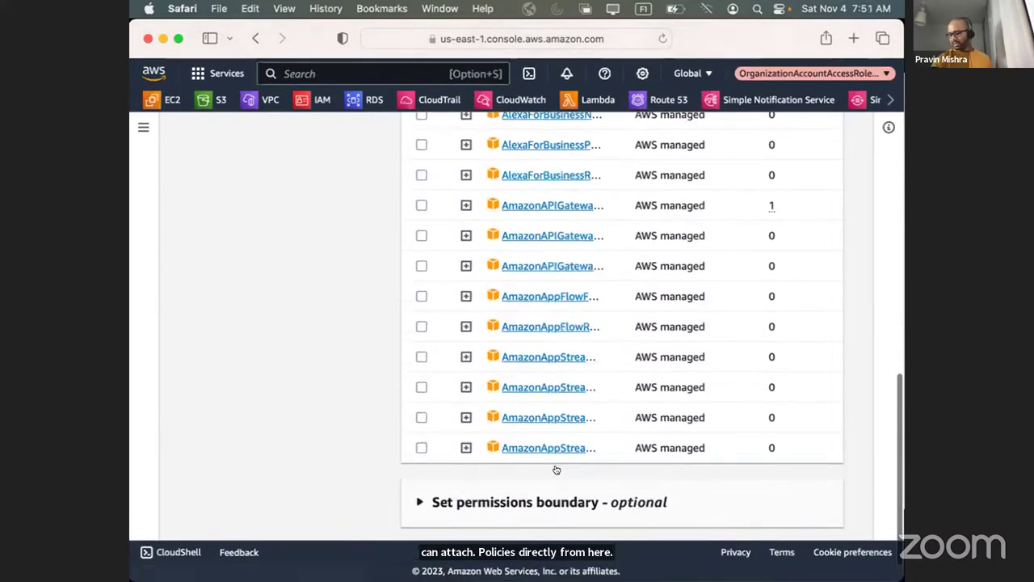
scroll(556, 468, "down", 5)
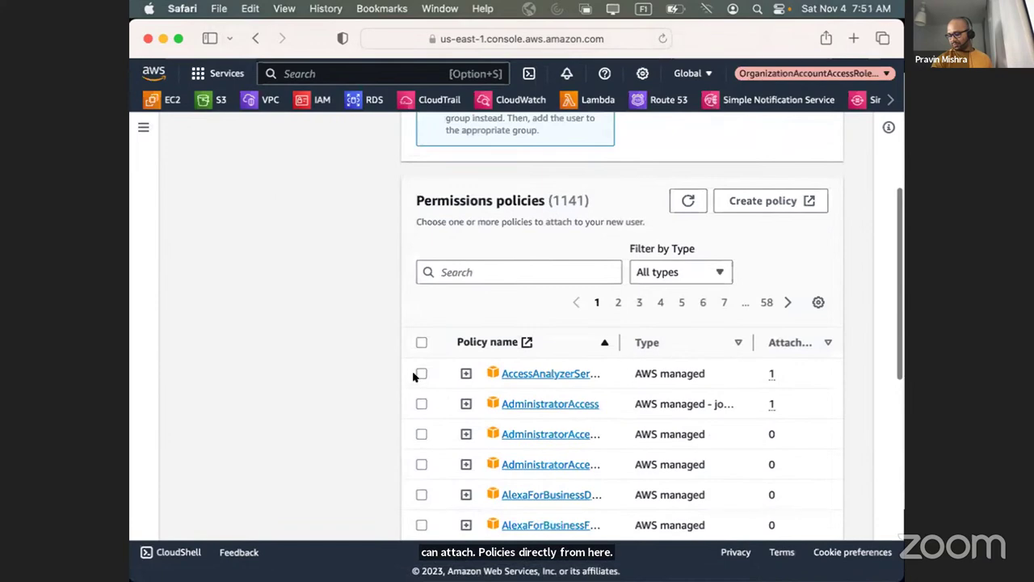
left_click(422, 404)
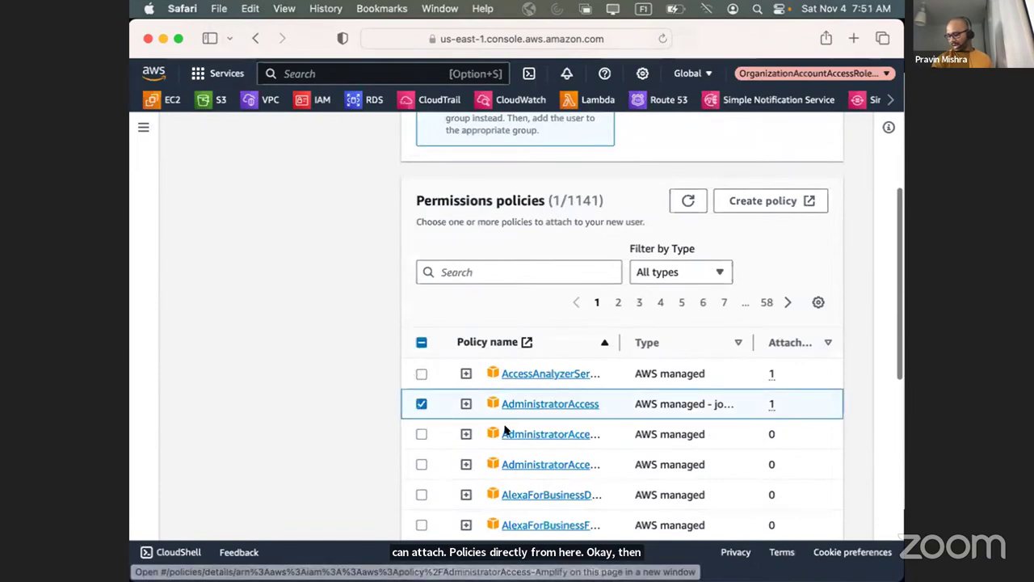
Proceed to the review stage and check the new user's details, permissions summary and tags
scroll(506, 432, "down", 6)
left_click(812, 514)
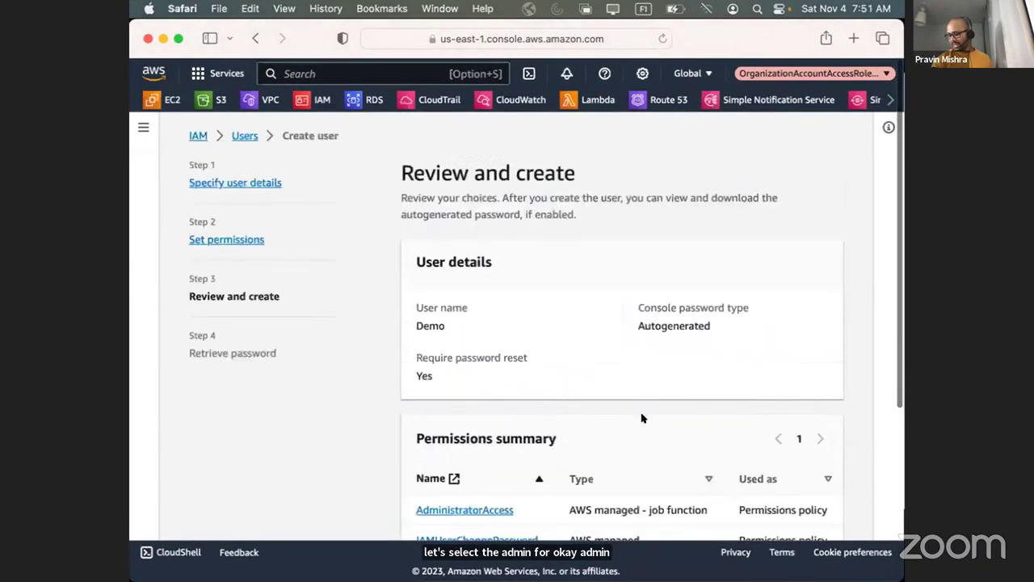
scroll(642, 417, "down", 5)
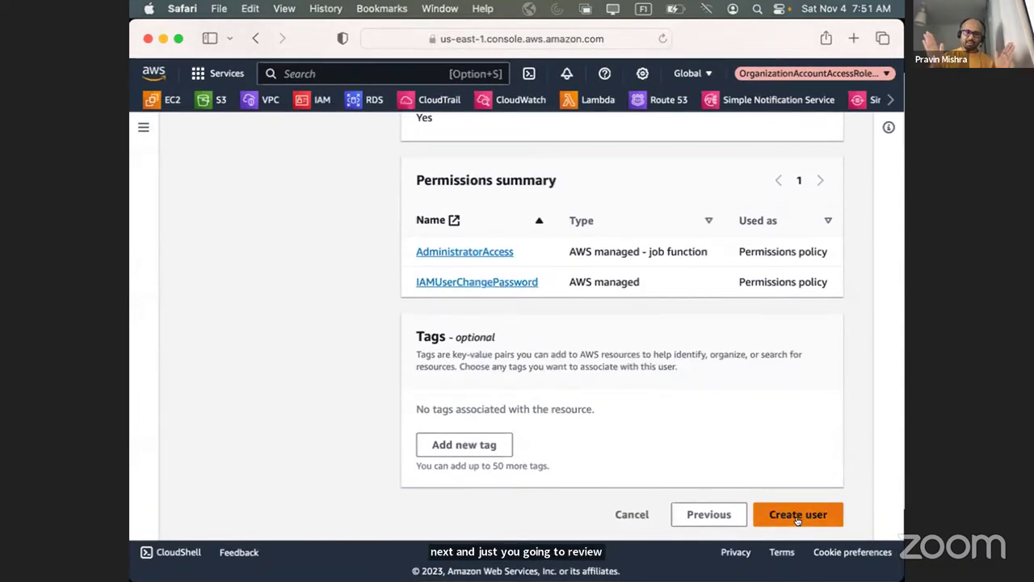
Cancel the creation of the new user and leave the page without saving the changes
left_click(632, 515)
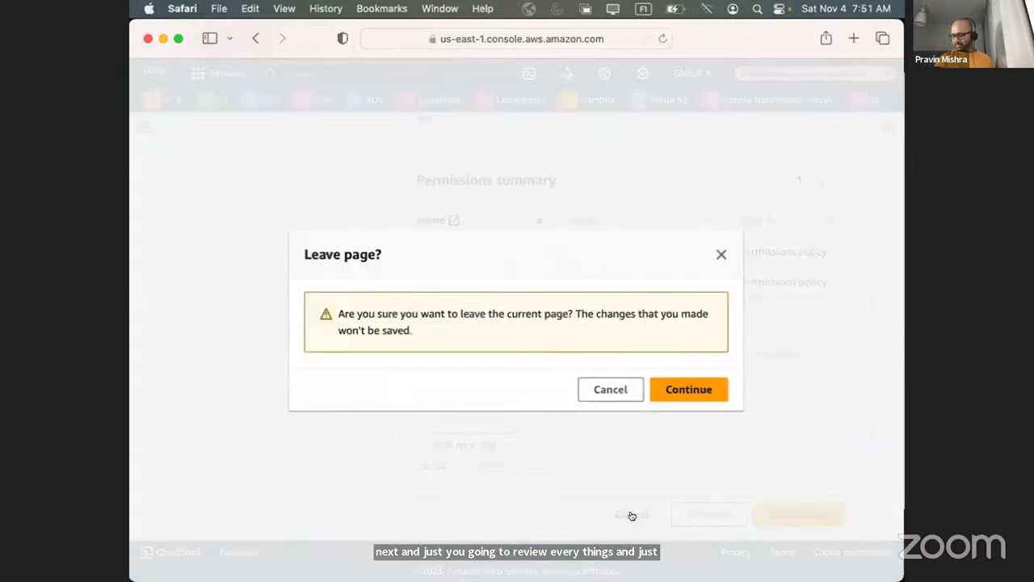
left_click(608, 391)
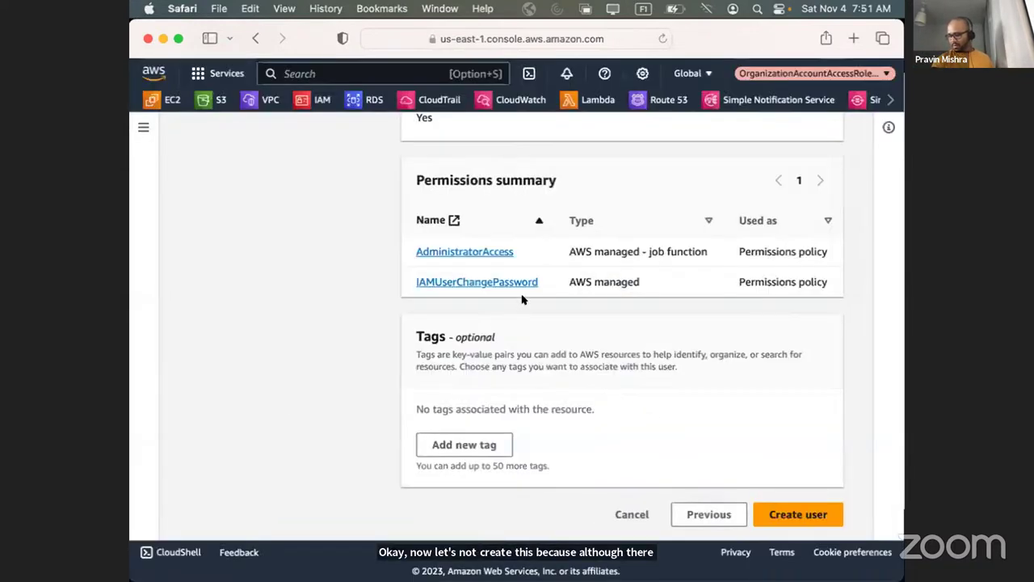
left_click(633, 514)
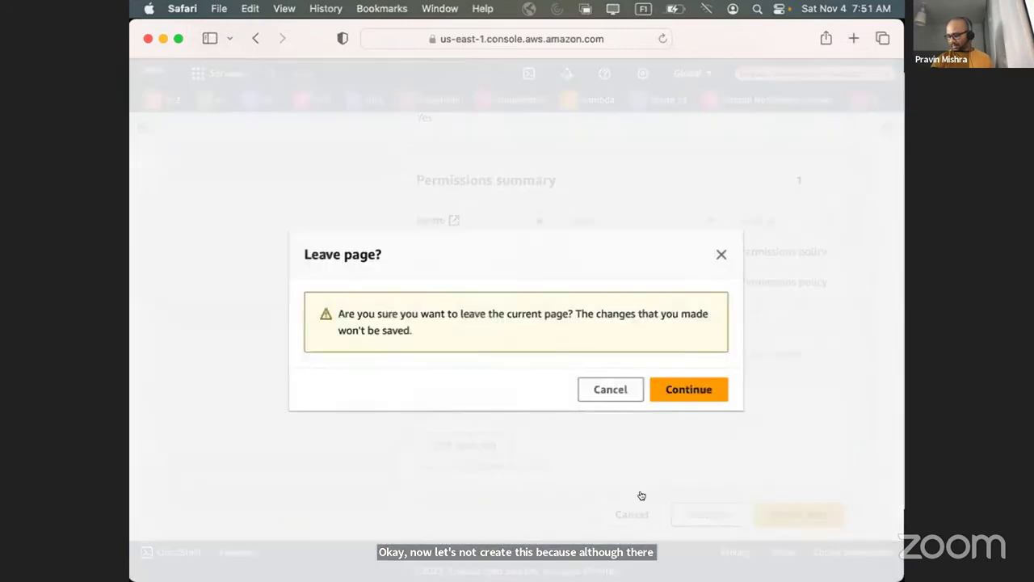
left_click(689, 391)
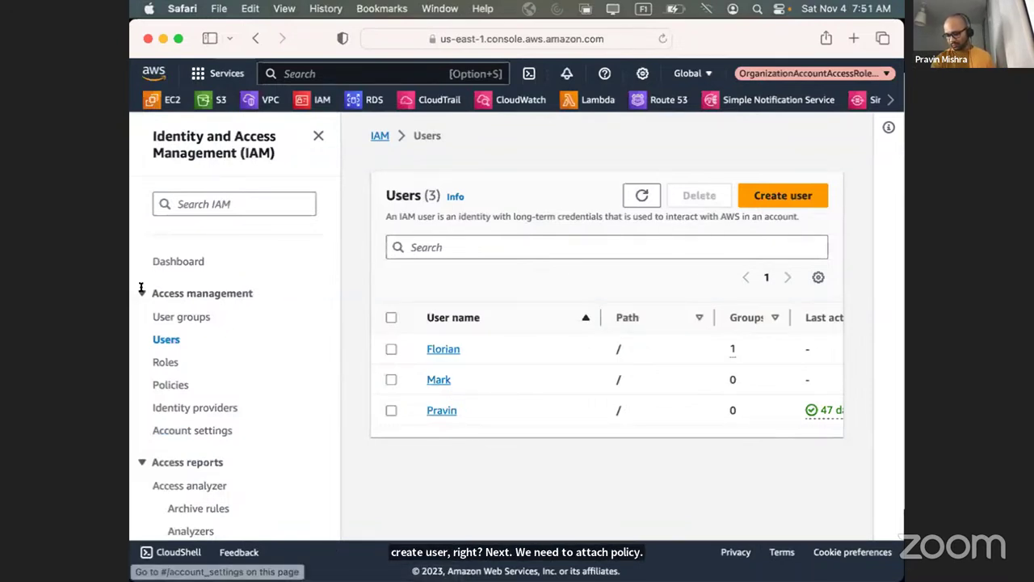
Start creating a new IAM policy and show its permissions in the JSON policy editor
left_click(171, 386)
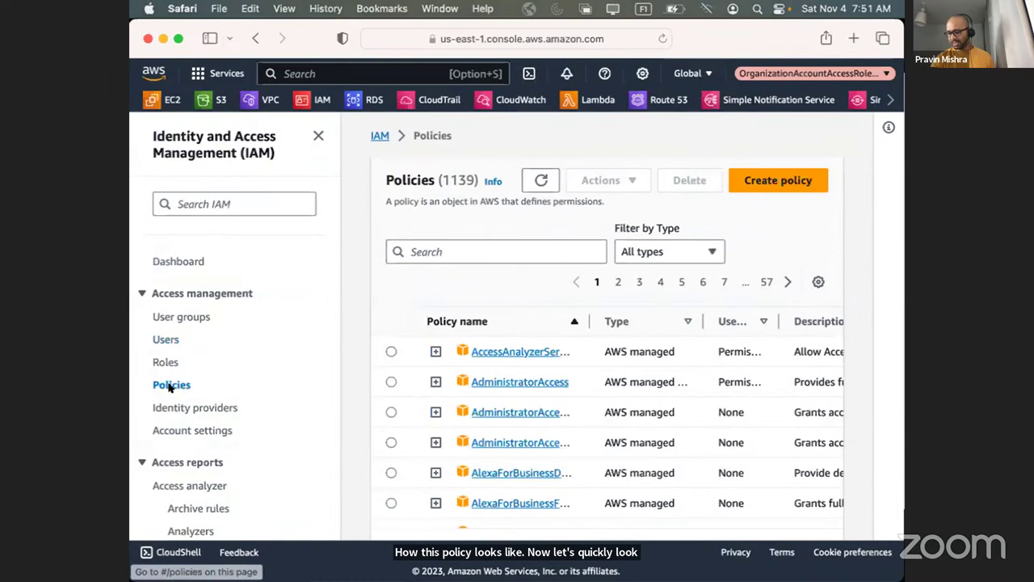
left_click(761, 182)
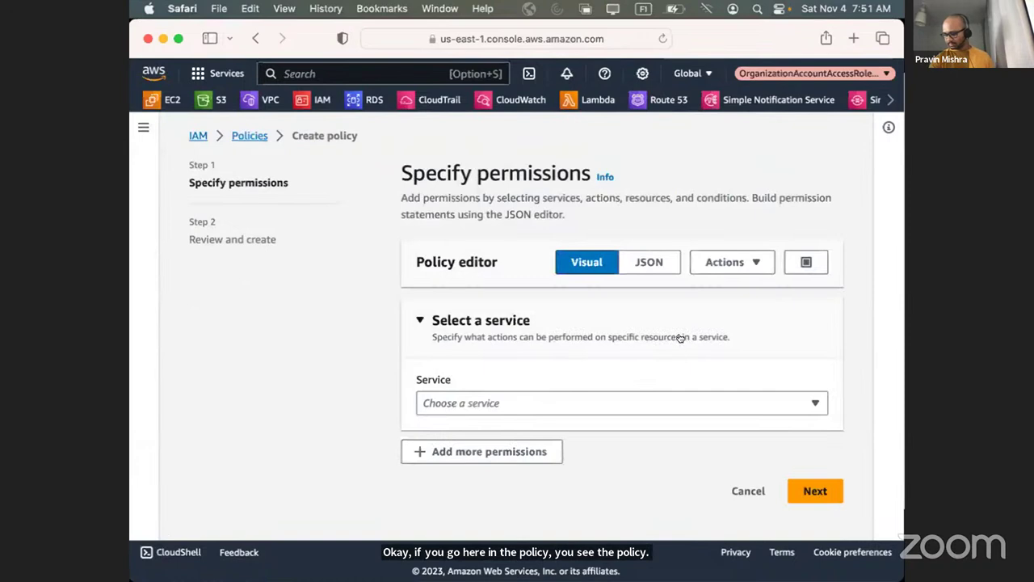
left_click(645, 265)
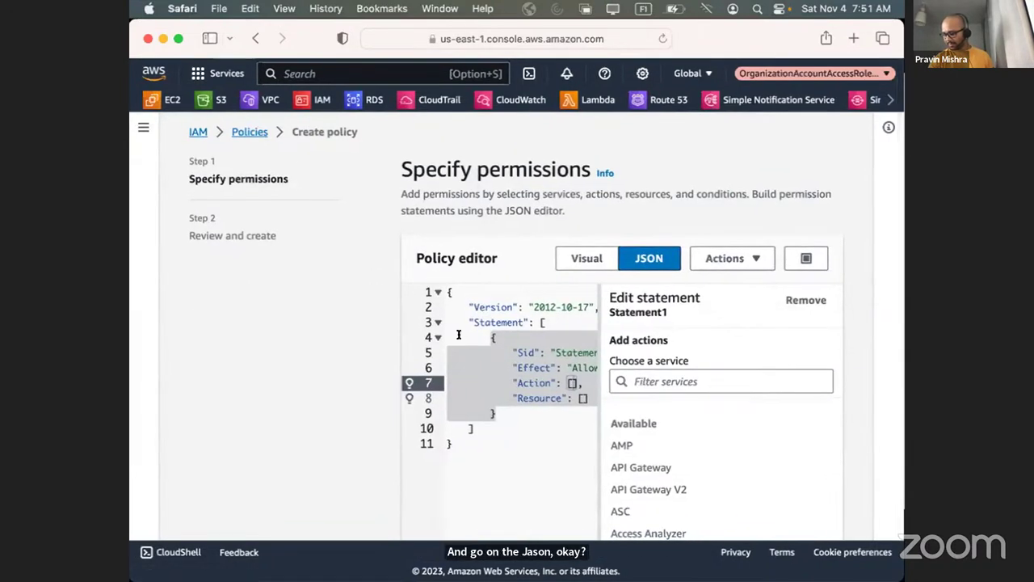
Open the removal preview of Statement1 and circle its JSON in pink with the Epic Pen drawing tool
left_click(806, 300)
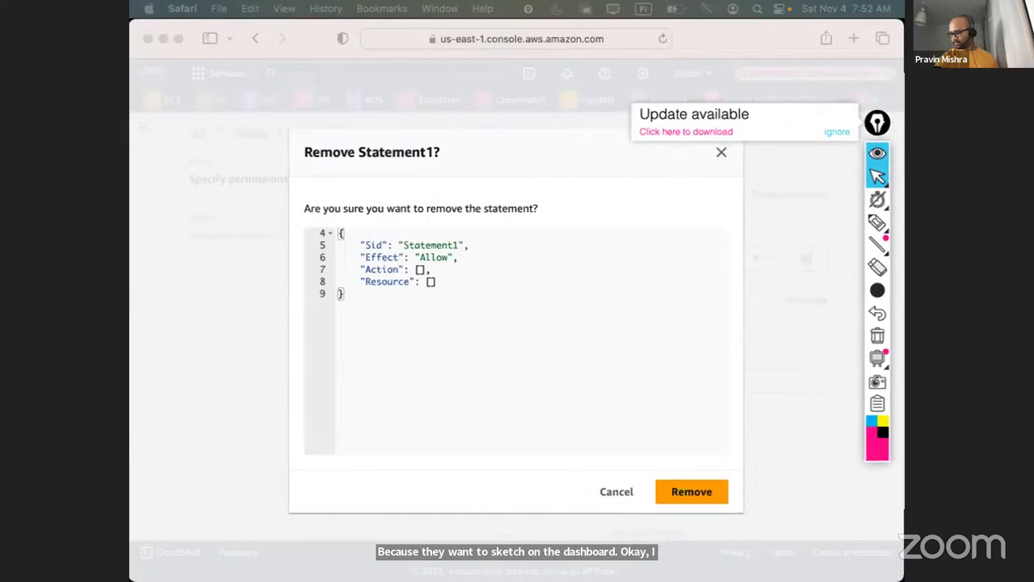
left_click(841, 127)
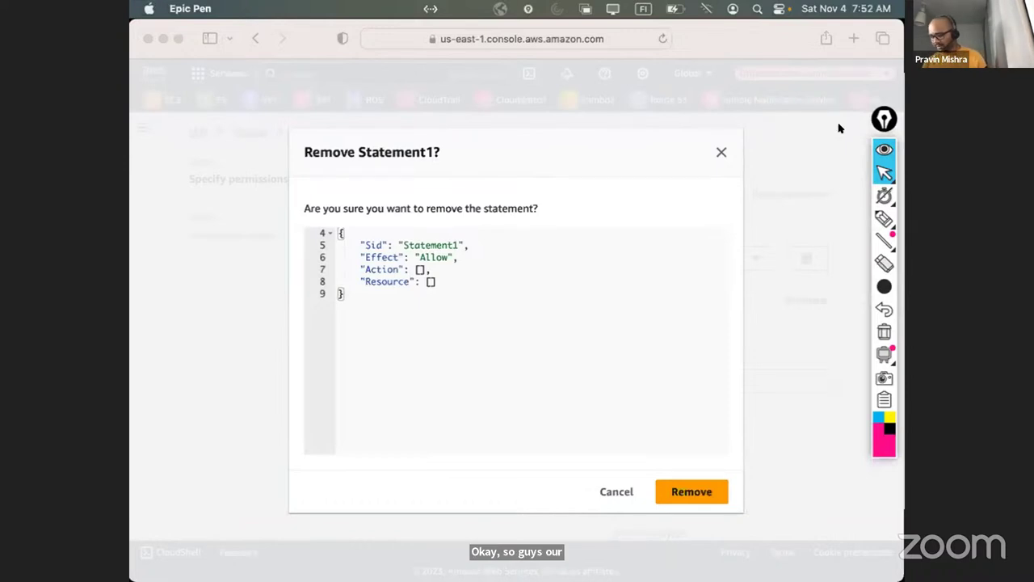
left_click(383, 222)
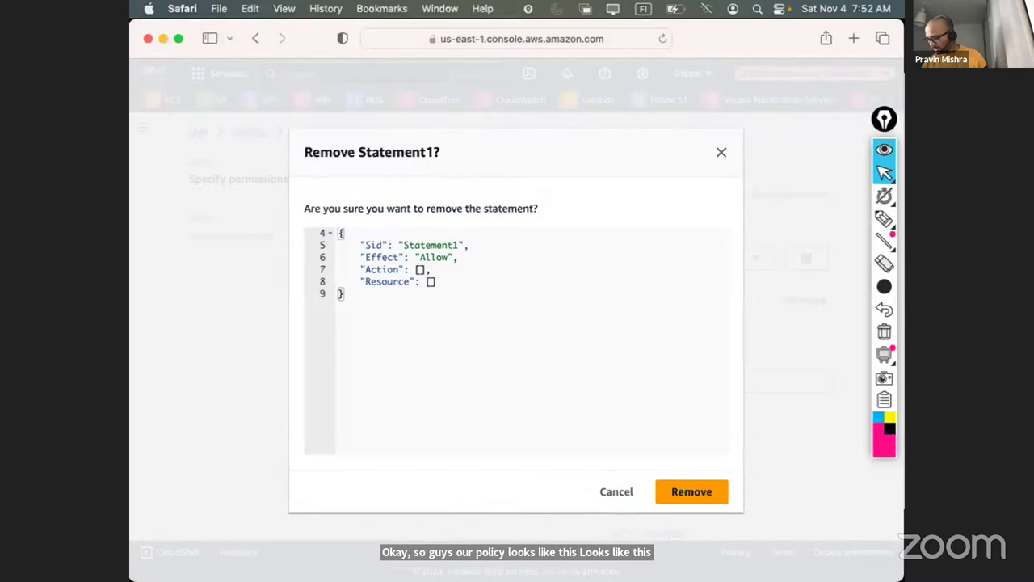
key("ctrl+F2")
mouse_move(456, 206)
left_mouse_down()
mouse_move(307, 231)
mouse_move(461, 374)
mouse_move(404, 185)
left_mouse_up()
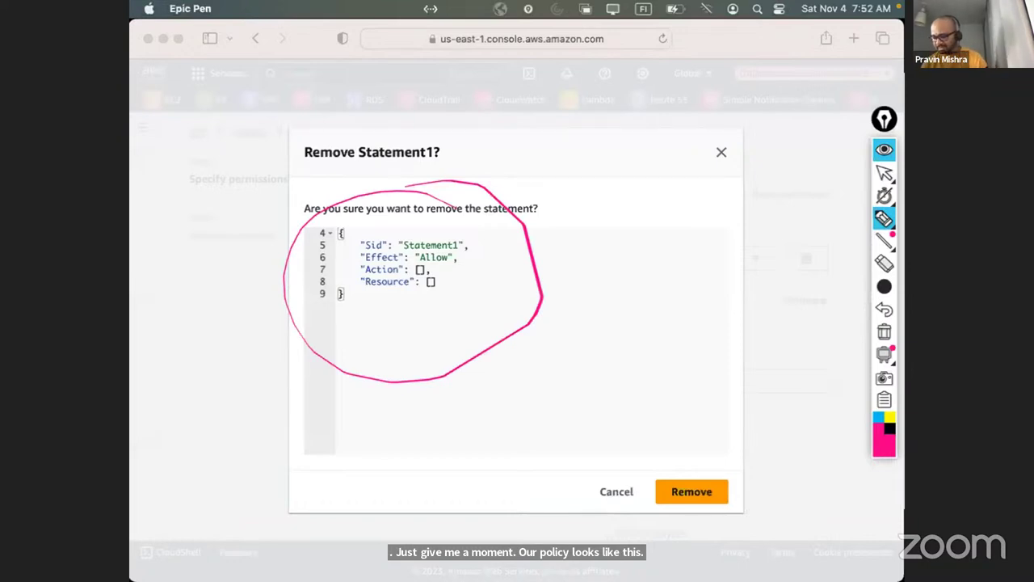
left_click_drag(502, 223, 588, 208)
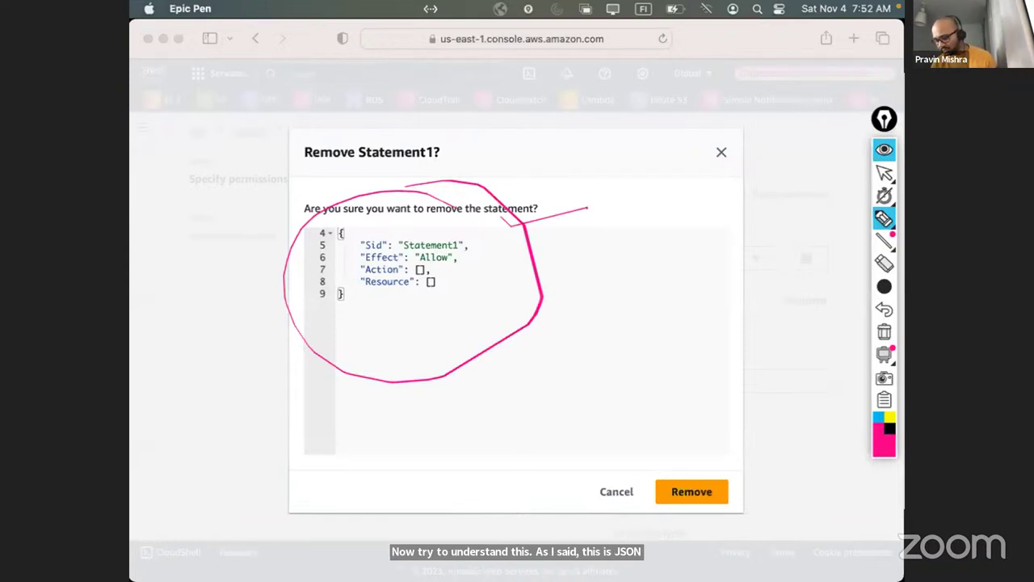
Mark the Effect, Action and Resource lines with pink arrows and underlines, and handwrite "Deny" beside Allow
left_click_drag(325, 258, 360, 259)
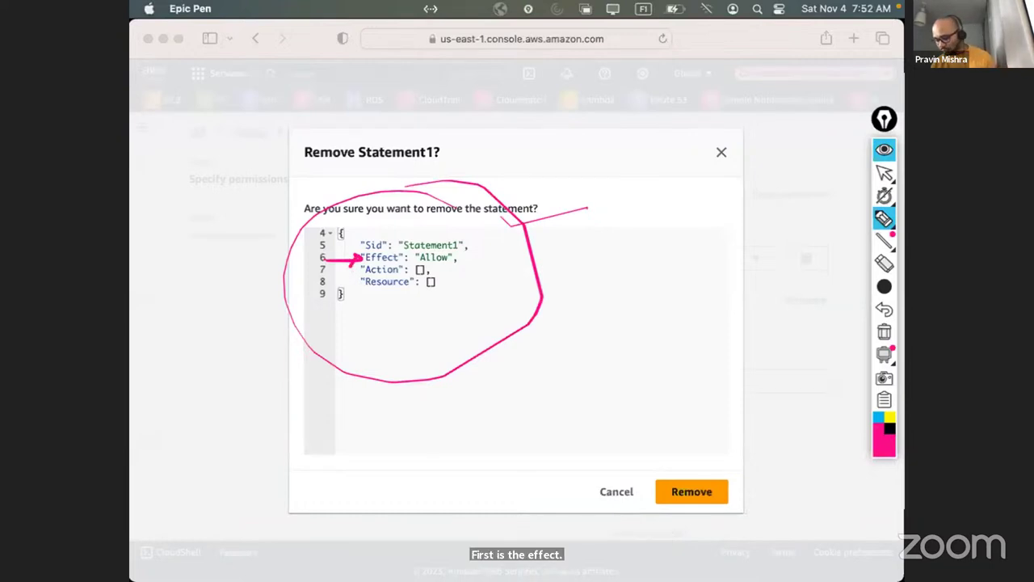
mouse_move(459, 251)
left_mouse_down()
mouse_move(457, 265)
mouse_move(528, 261)
mouse_move(528, 273)
mouse_move(484, 273)
left_mouse_up()
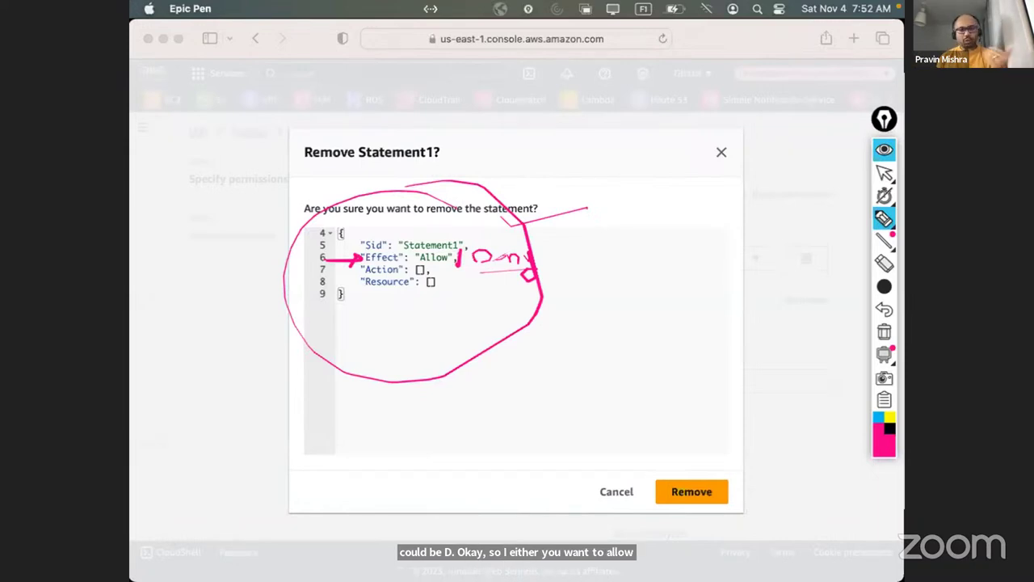
left_click_drag(431, 271, 454, 269)
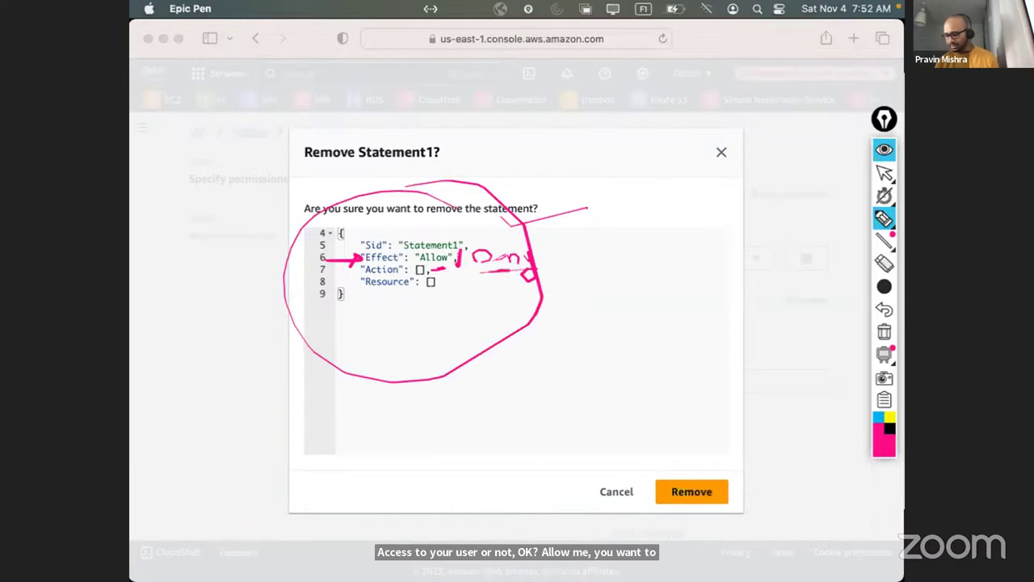
left_click_drag(341, 274, 364, 271)
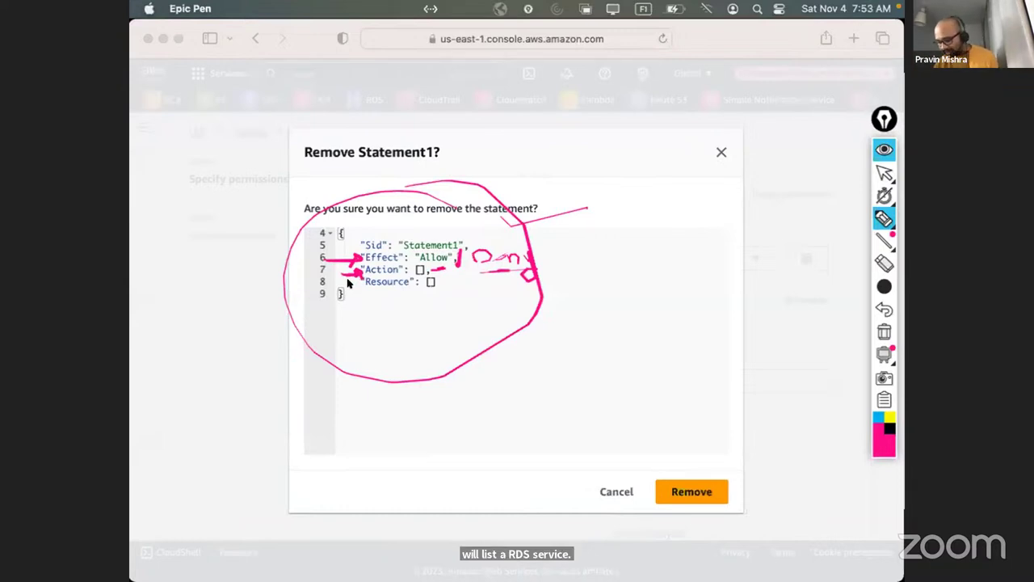
left_click_drag(347, 294, 358, 292)
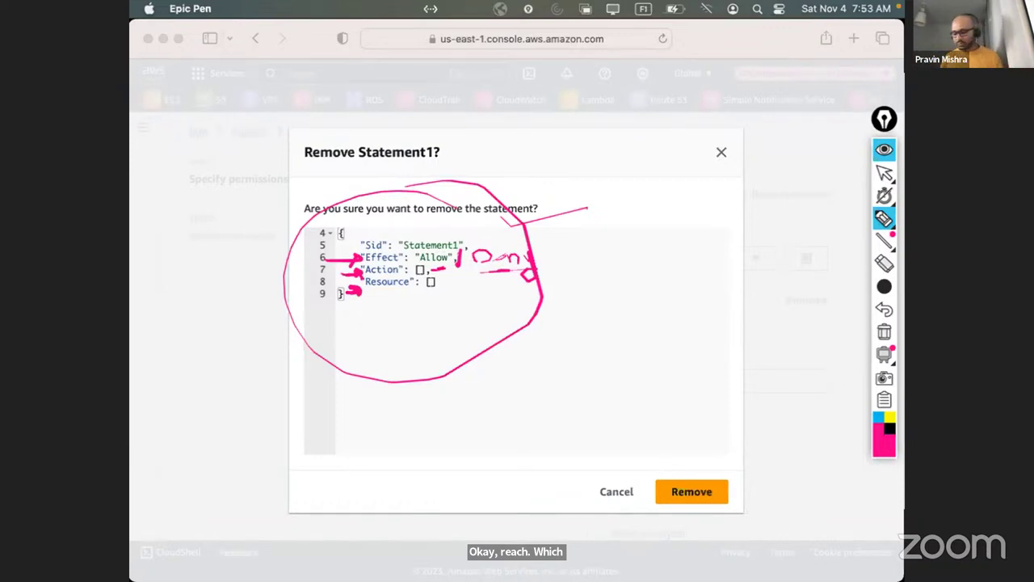
left_click_drag(384, 296, 414, 296)
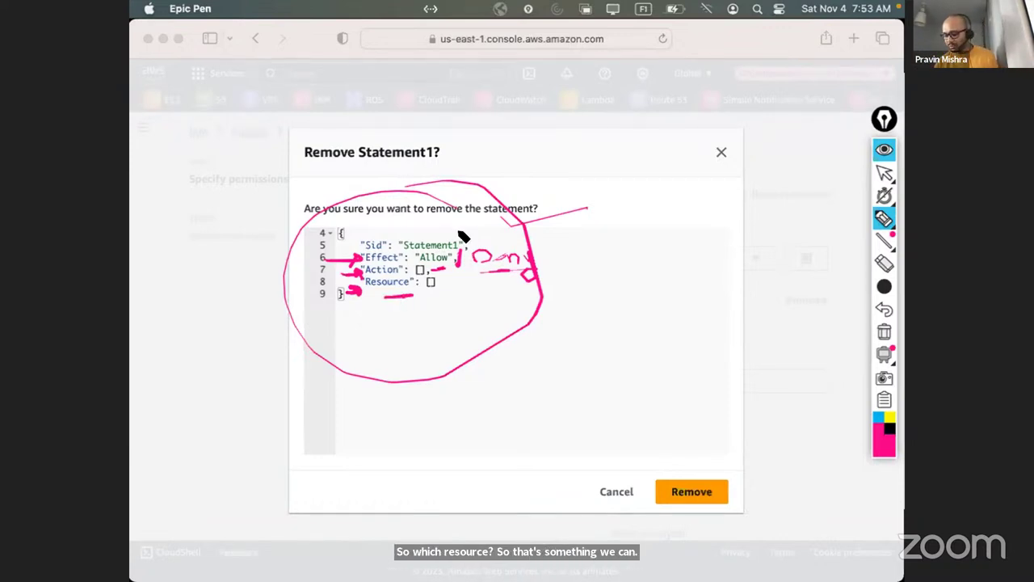
Circle the whole statement once more, and clear all the pen annotations from the screen
left_click_drag(460, 232, 307, 302)
left_click_drag(439, 338, 529, 267)
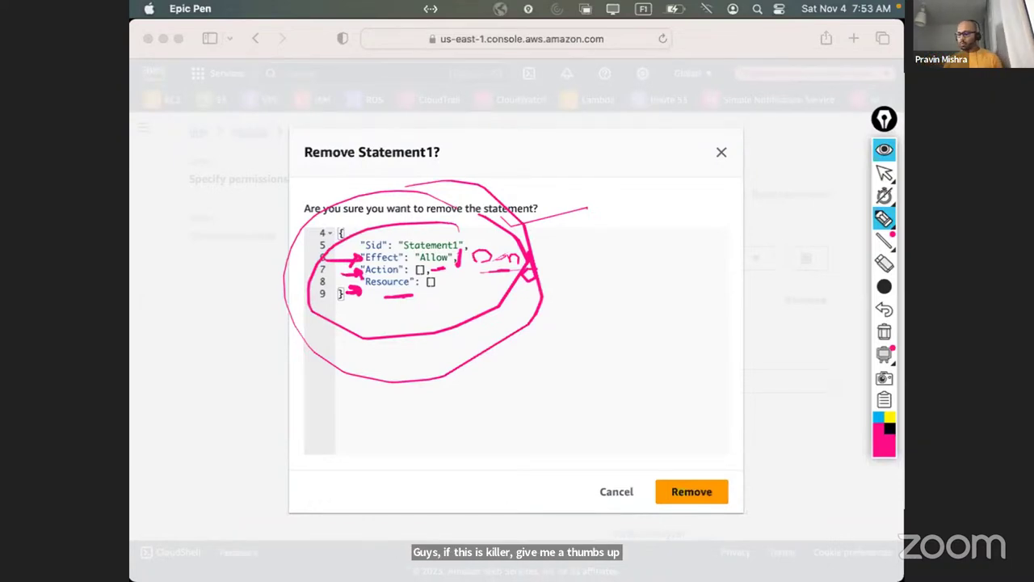
mouse_move(456, 228)
left_mouse_down()
mouse_move(402, 230)
mouse_move(387, 257)
mouse_move(412, 230)
left_mouse_up()
left_click(884, 331)
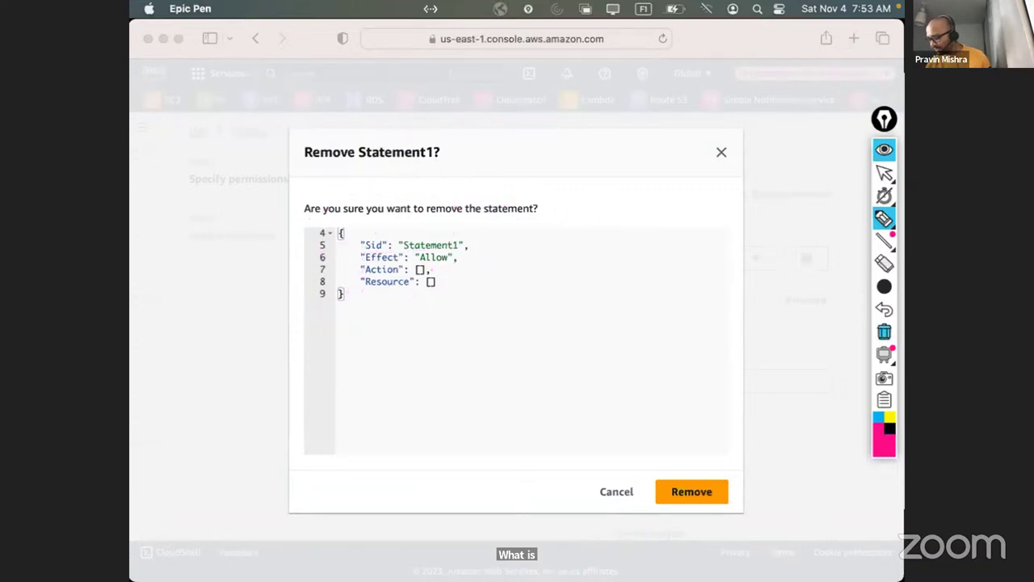
Circle the JSON of Statement1 twice and draw two more ovals beneath it to represent additional statements
mouse_move(430, 227)
left_mouse_down()
mouse_move(363, 219)
mouse_move(442, 296)
mouse_move(374, 221)
left_mouse_up()
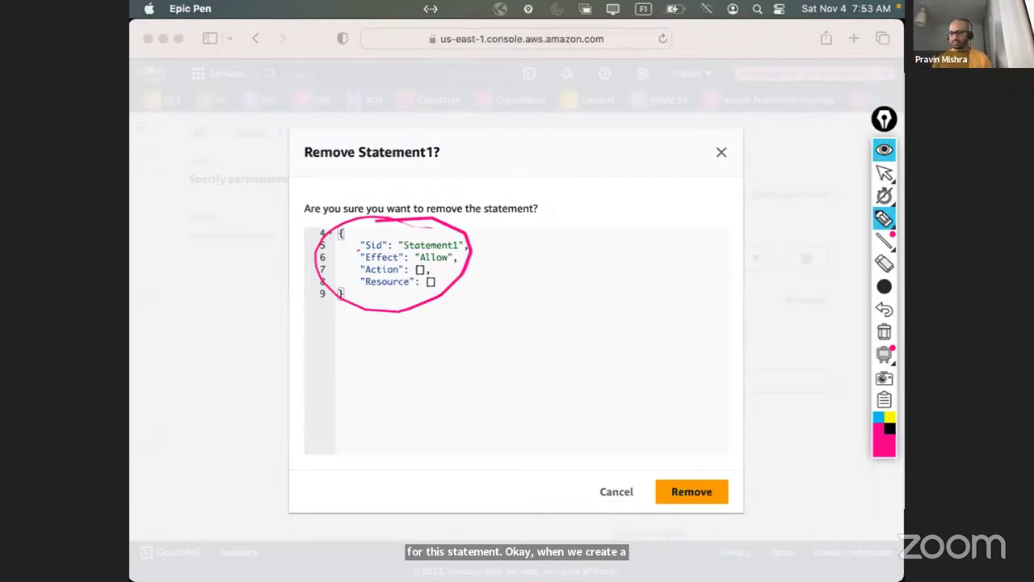
left_click_drag(403, 231, 460, 240)
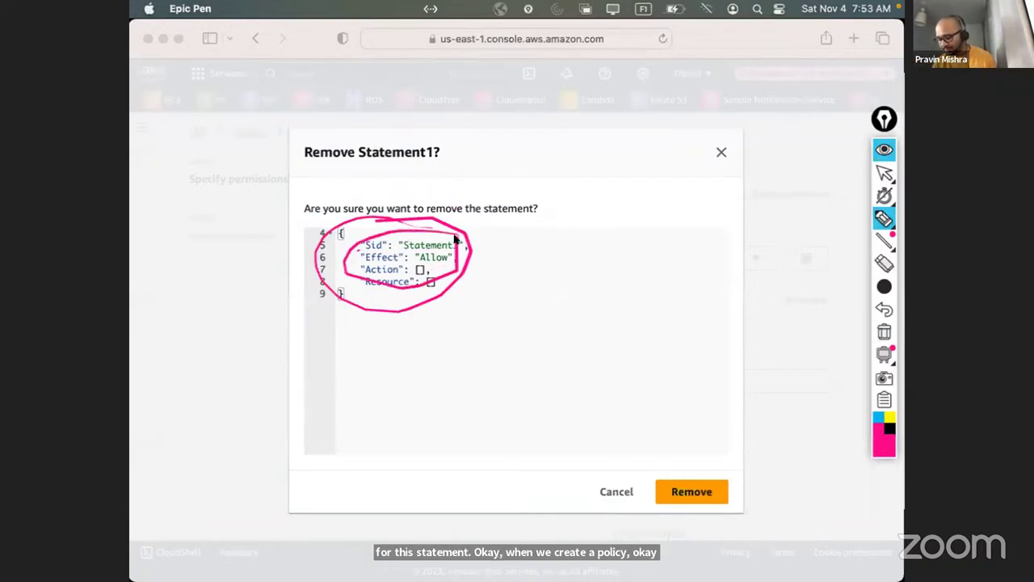
mouse_move(380, 300)
left_mouse_down()
mouse_move(487, 323)
mouse_move(361, 310)
left_mouse_up()
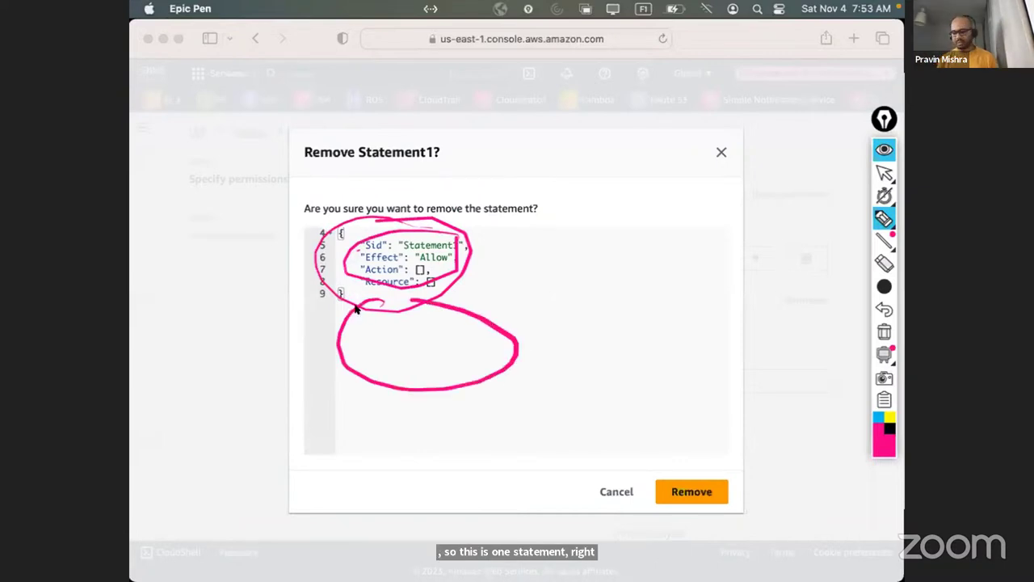
mouse_move(483, 409)
left_mouse_down()
mouse_move(538, 462)
mouse_move(412, 404)
left_mouse_up()
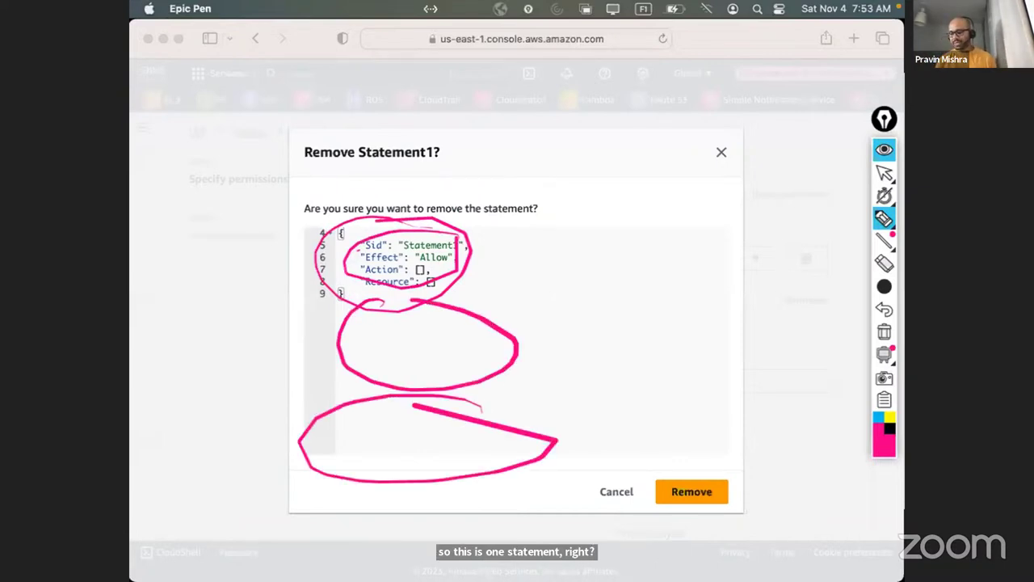
Draw arrows to the three circled statements and underline the Sid line, and wipe all the annotations
left_click_drag(259, 346, 321, 331)
left_click_drag(234, 452, 287, 455)
mouse_move(255, 267)
left_mouse_down()
mouse_move(301, 257)
mouse_move(303, 268)
left_mouse_up()
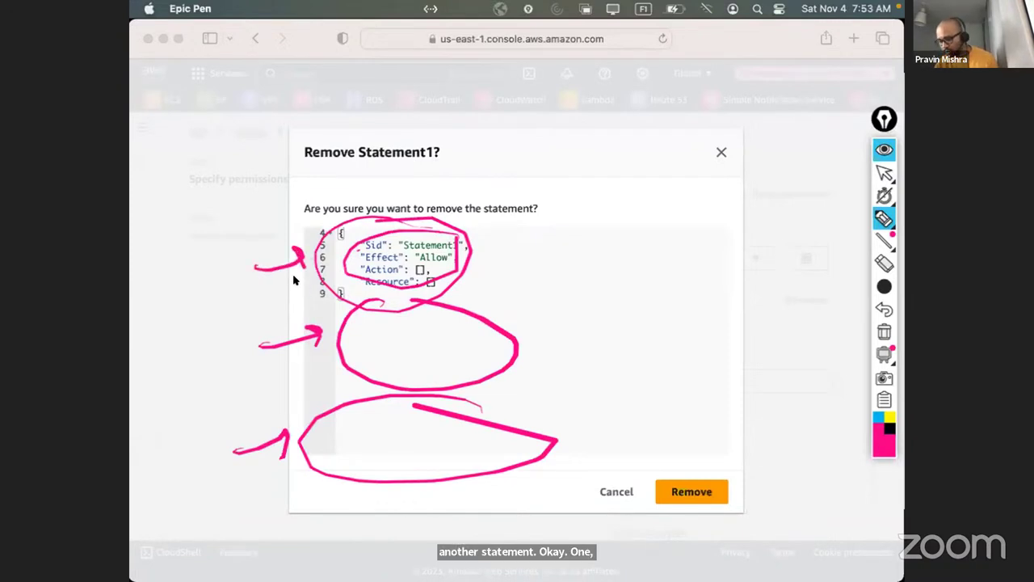
left_click_drag(410, 251, 436, 251)
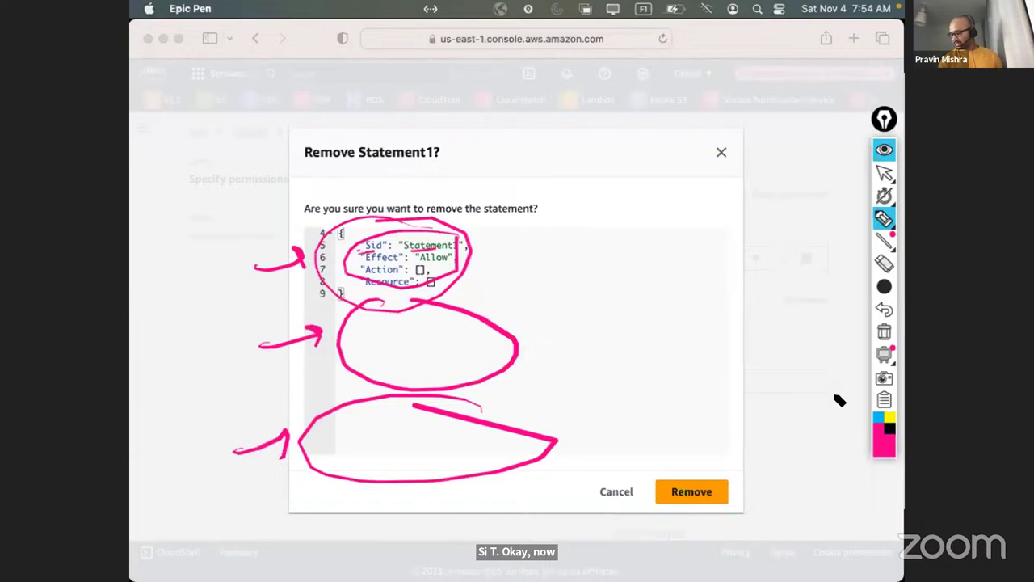
left_click(883, 332)
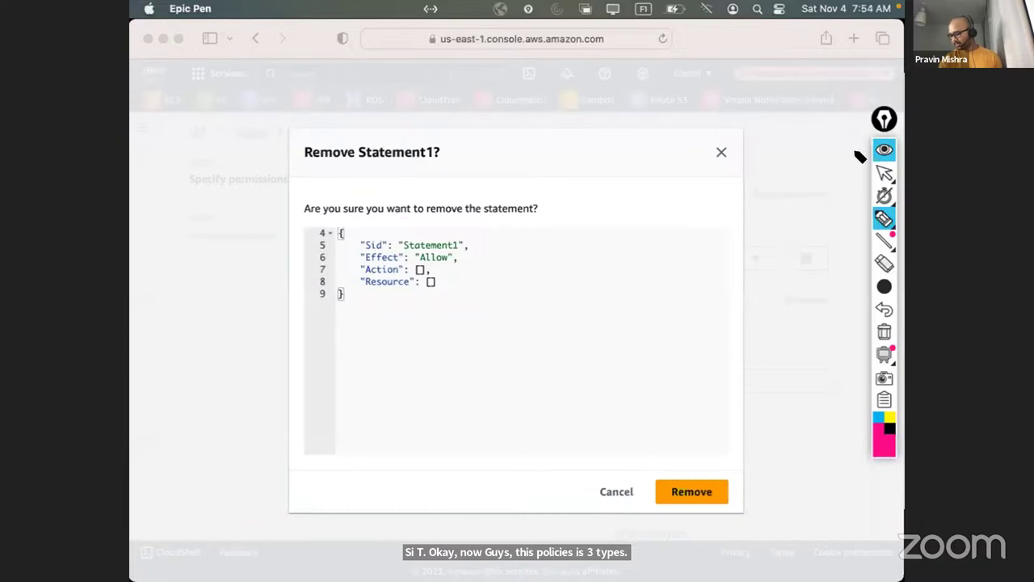
Close the Statement1 removal preview without removing anything and leave policy creation, discarding the changes
left_click(884, 149)
left_click(721, 153)
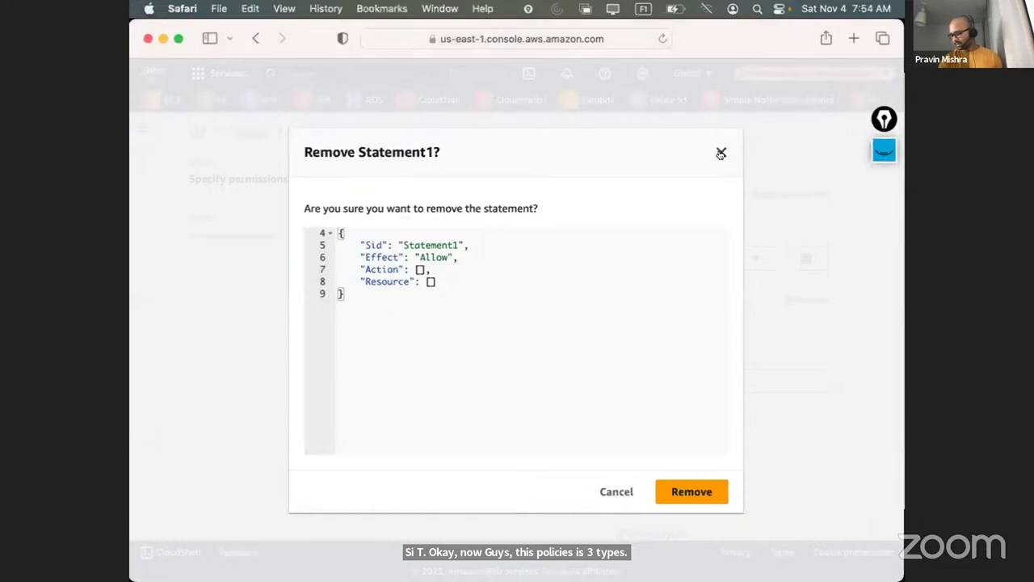
left_click(720, 154)
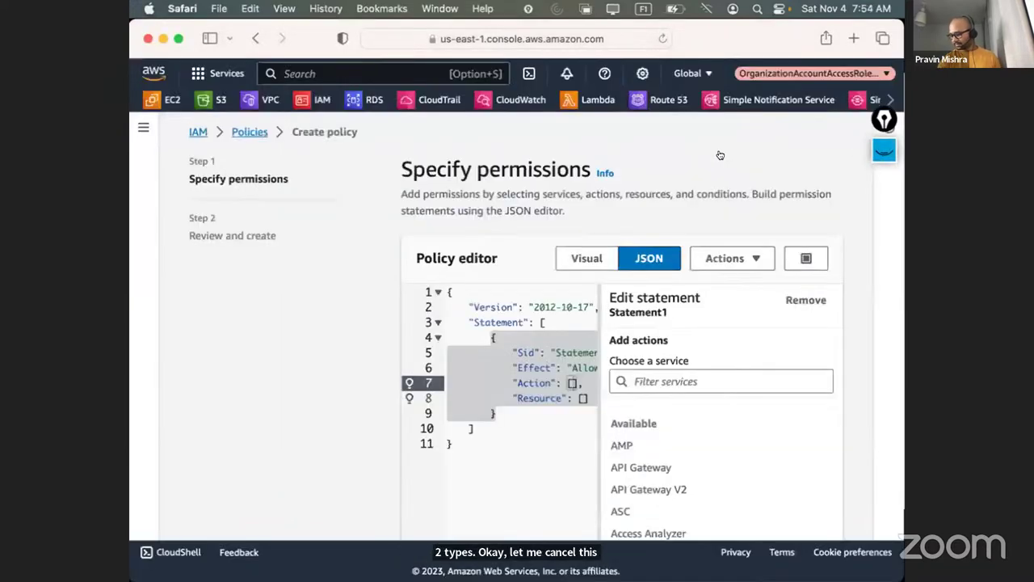
left_click(247, 131)
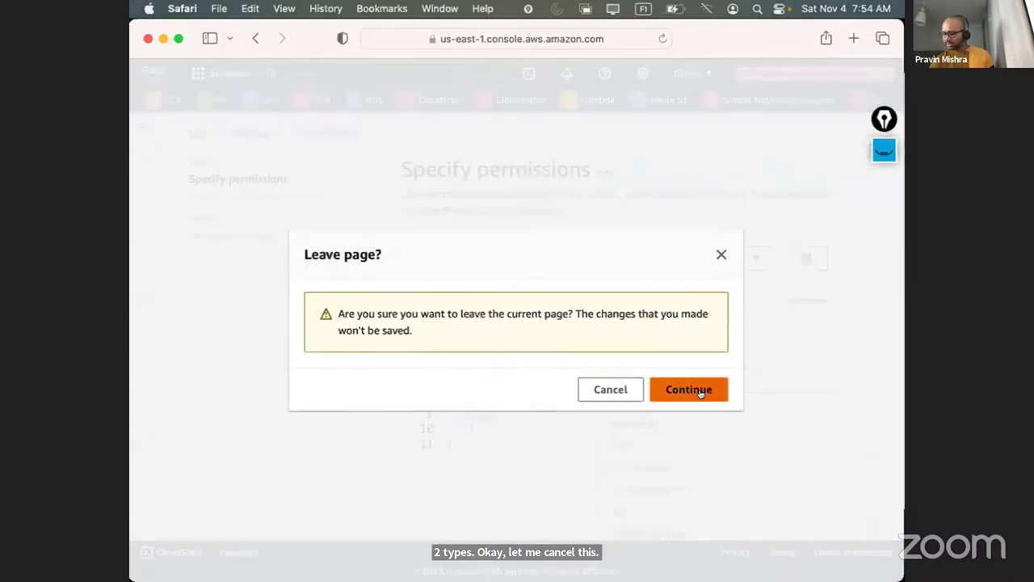
left_click(701, 392)
Filter the policies list to Customer managed and open the details of the third CodeBuildBasePolicy entry
scroll(506, 416, "down", 2)
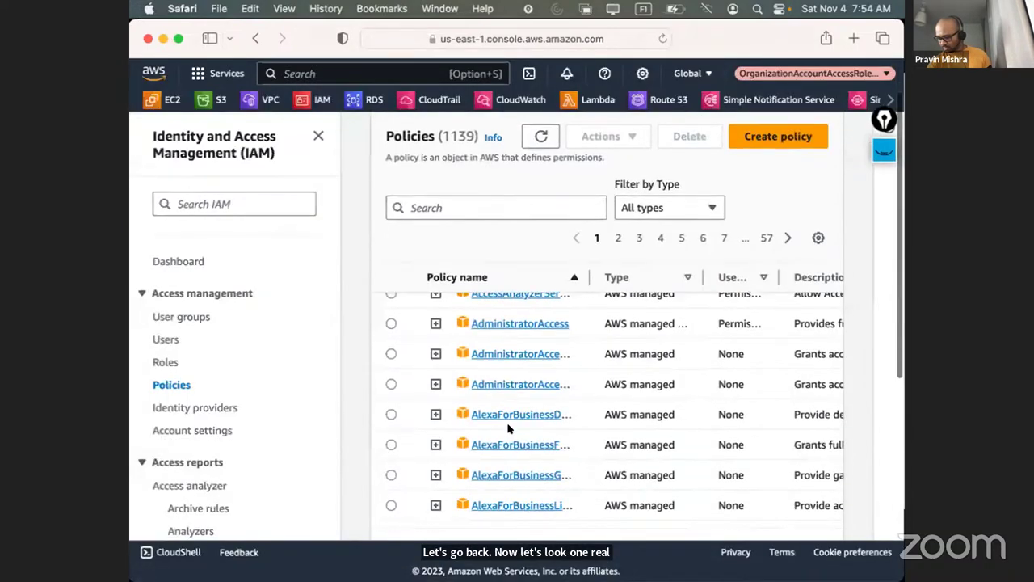
scroll(508, 428, "up", 2)
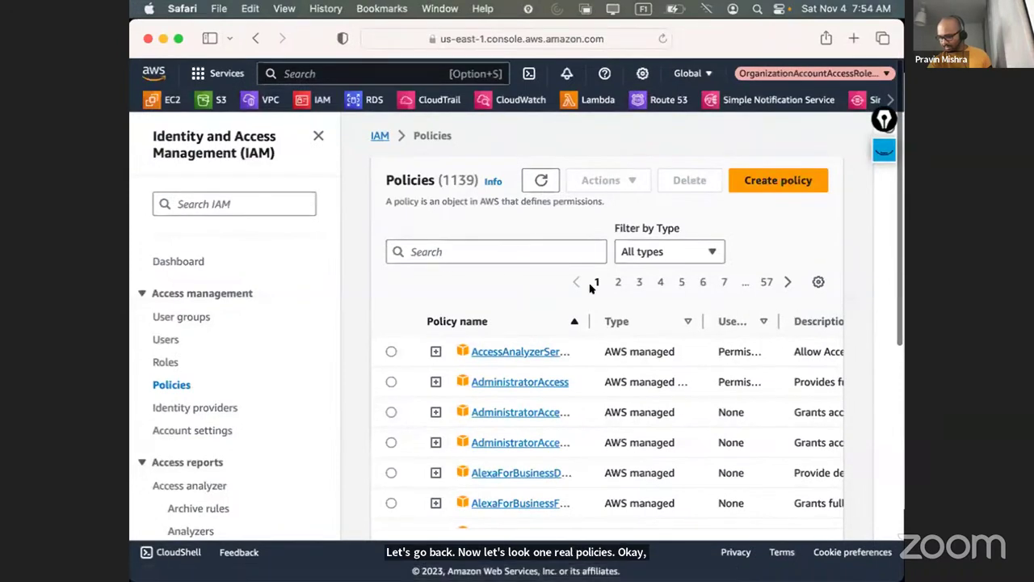
left_click(700, 255)
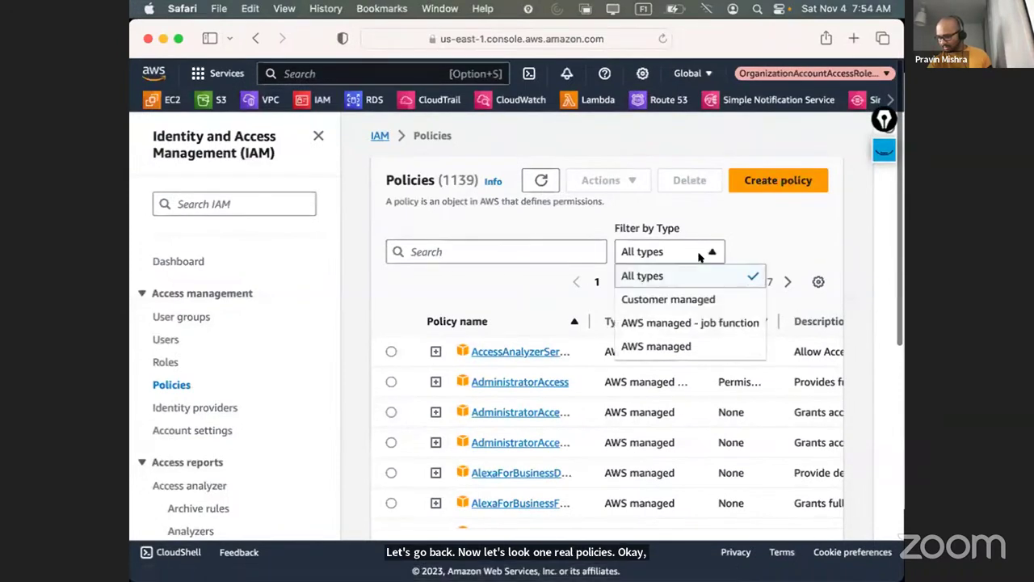
left_click(663, 299)
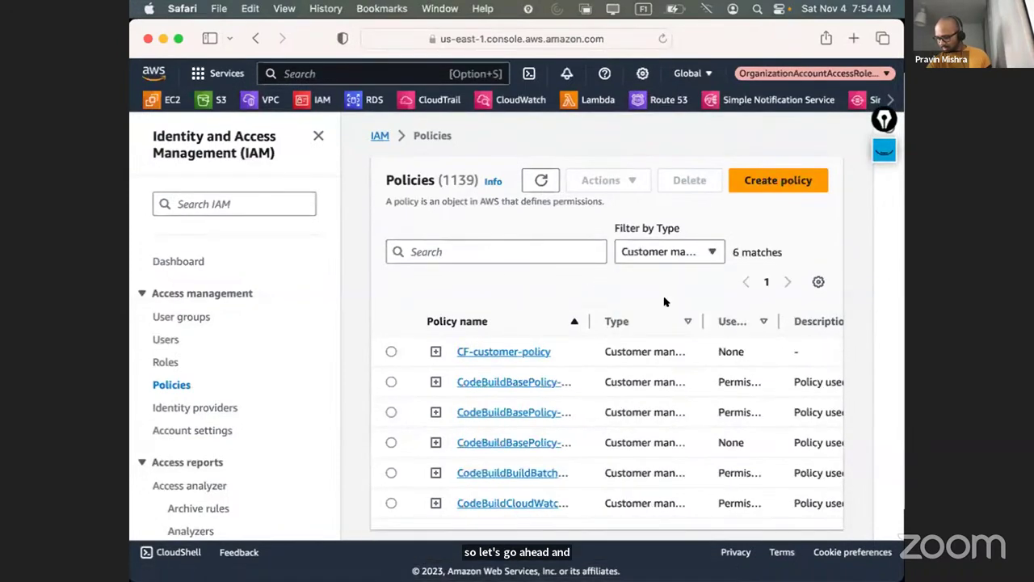
left_click(482, 443)
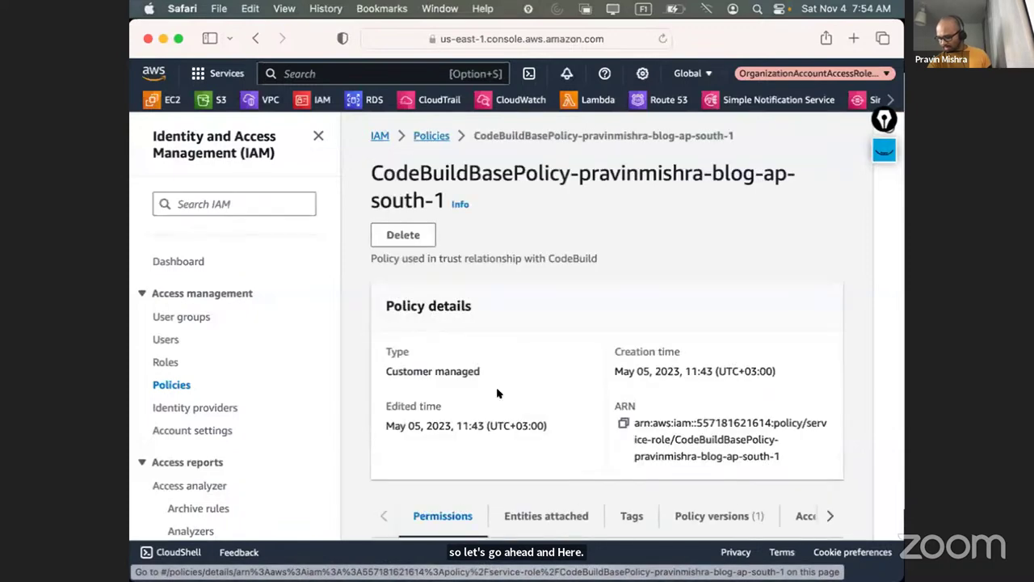
Check which entities the CodeBuildBasePolicy is attached to
scroll(496, 394, "down", 3)
scroll(514, 346, "up", 3)
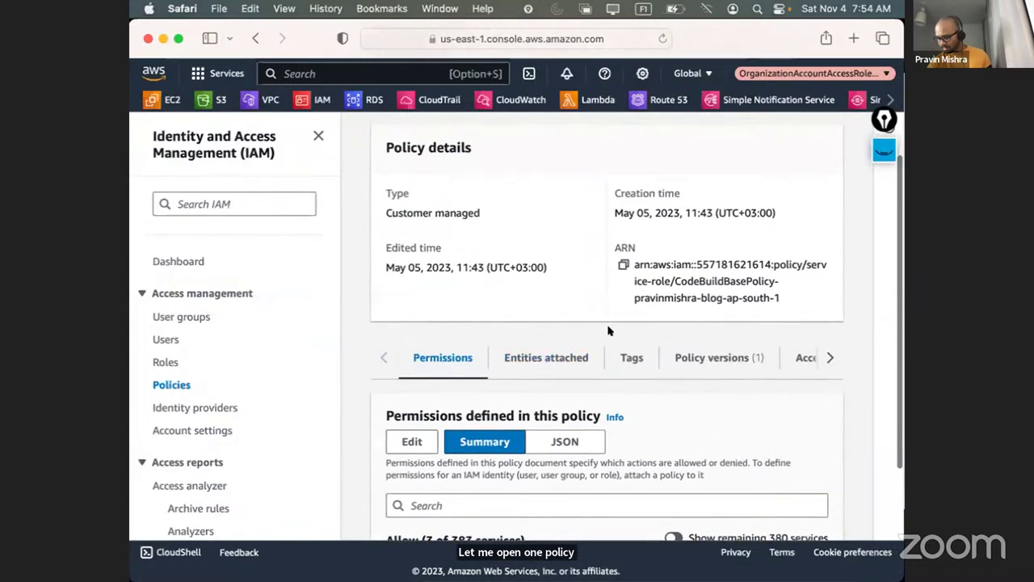
left_click(530, 358)
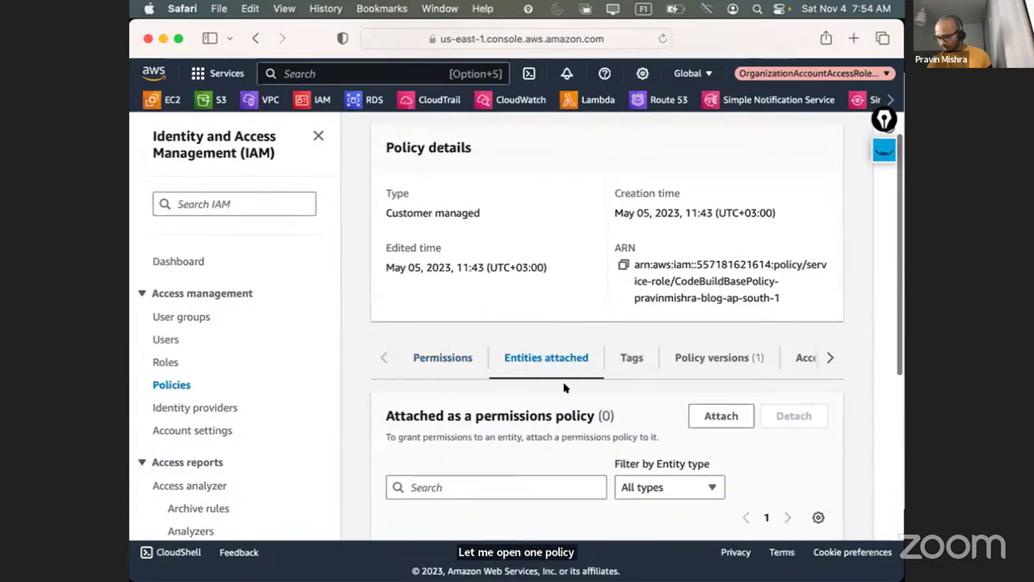
scroll(546, 424, "down", 3)
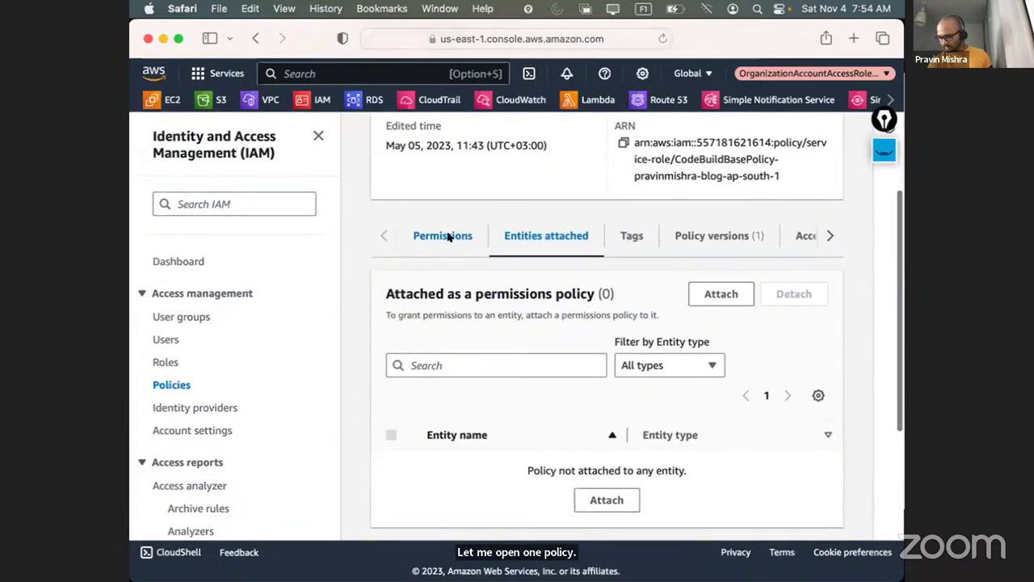
Return to the policy's permissions and display them as JSON, showing the first statement
left_click(445, 236)
scroll(485, 307, "down", 3)
left_click(560, 456)
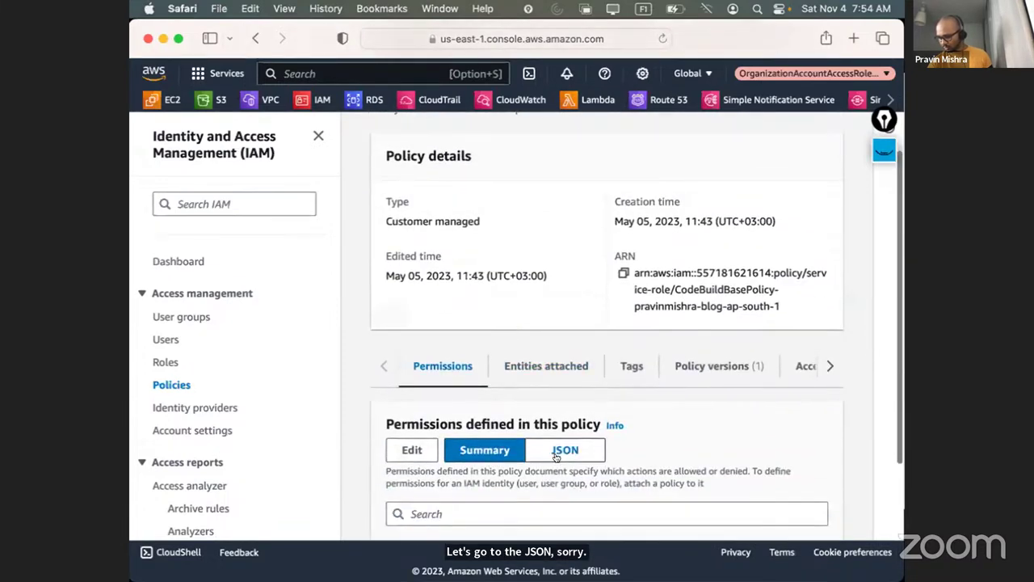
scroll(560, 456, "down", 6)
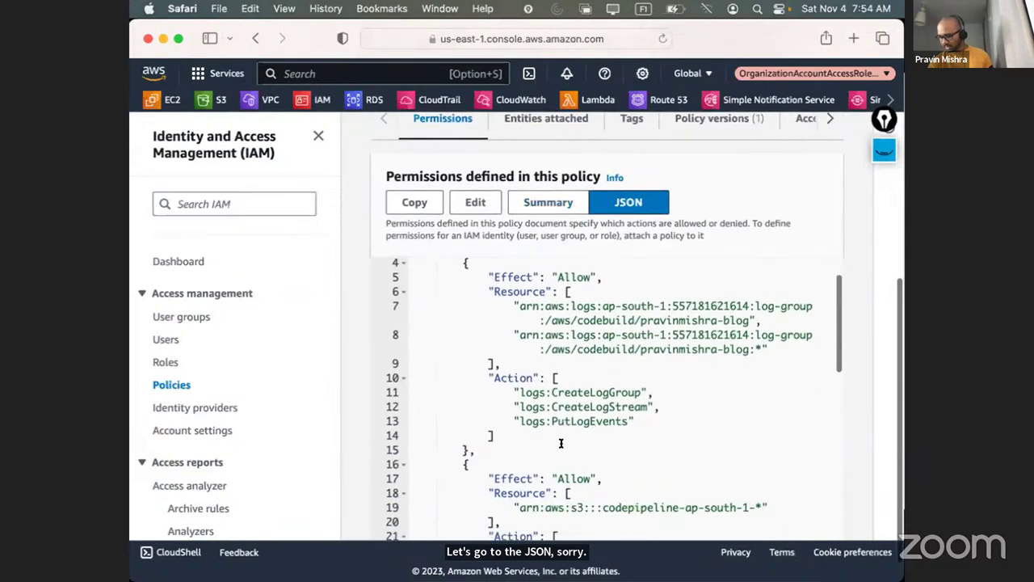
scroll(565, 416, "up", 4)
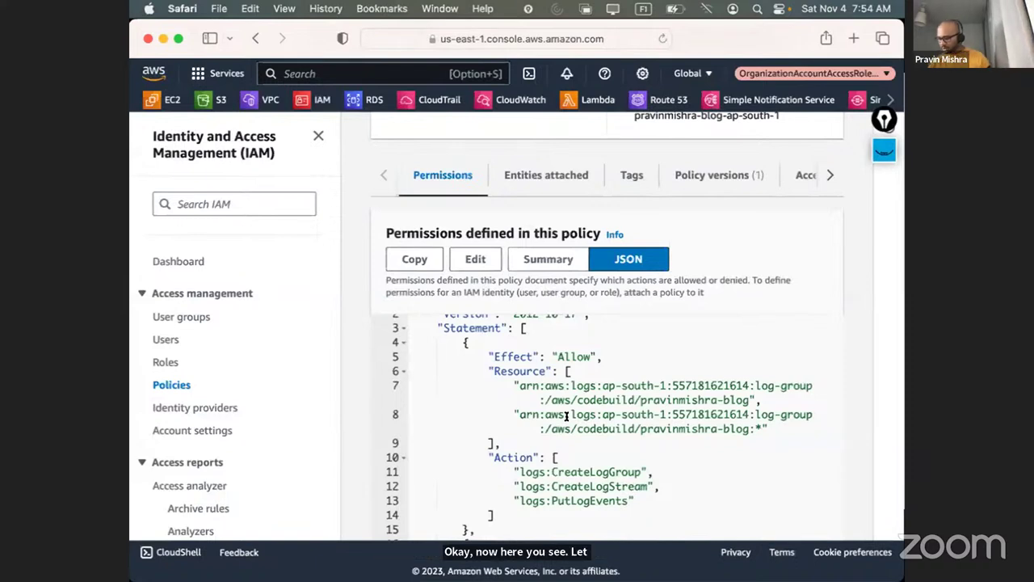
Turn on the Epic Pen ink, bracket the first statement in pink, and mark its Effect key and Allow value with arrows
key("ctrl+shift+p")
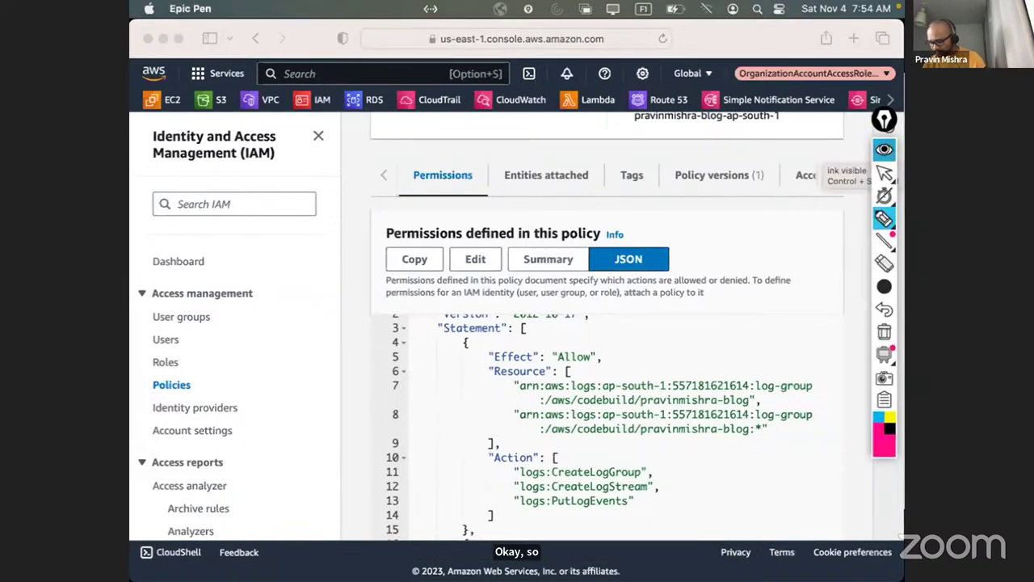
mouse_move(456, 324)
left_mouse_down()
mouse_move(443, 348)
mouse_move(450, 535)
left_mouse_up()
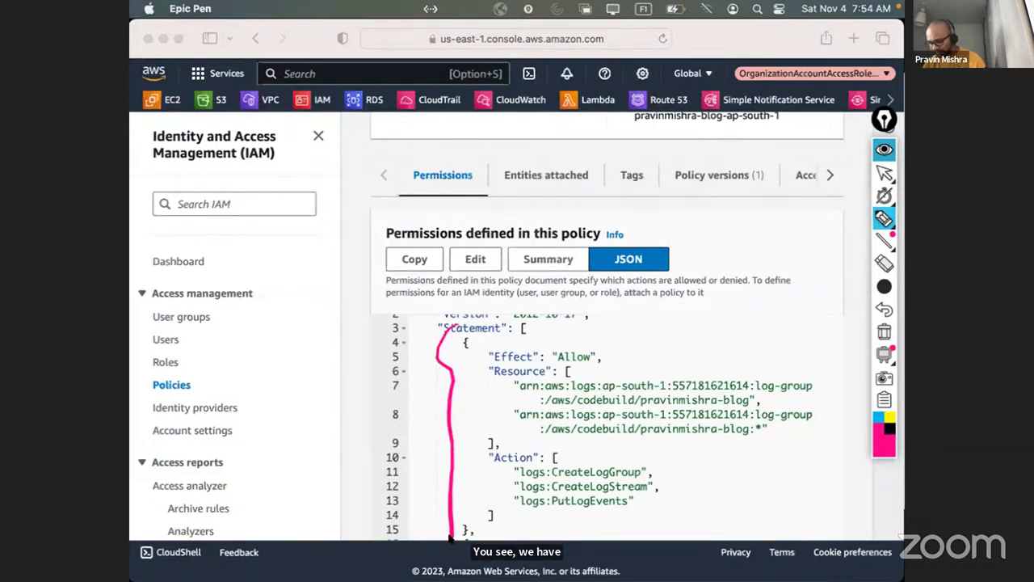
left_click_drag(496, 358, 477, 368)
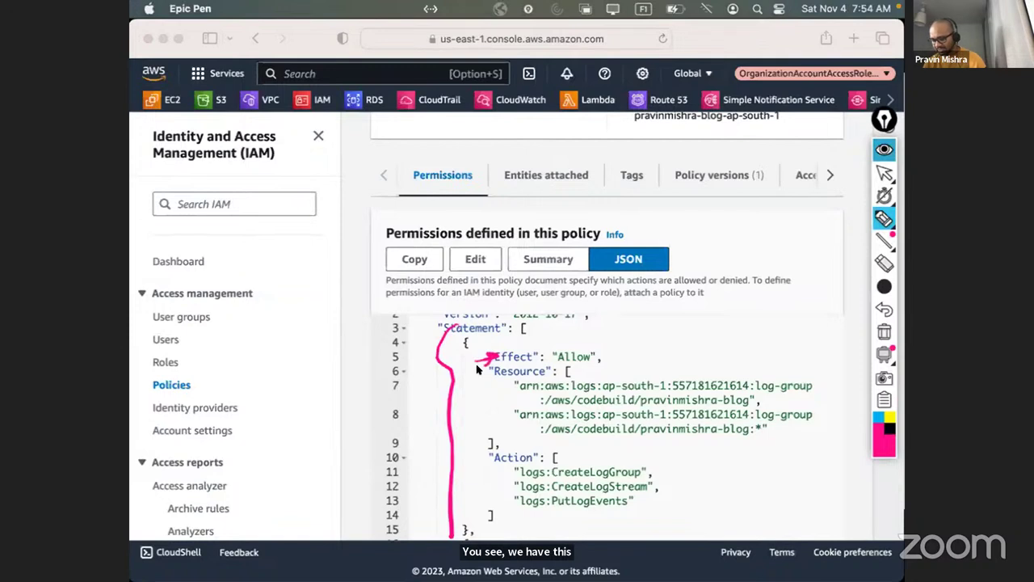
left_click_drag(604, 356, 670, 342)
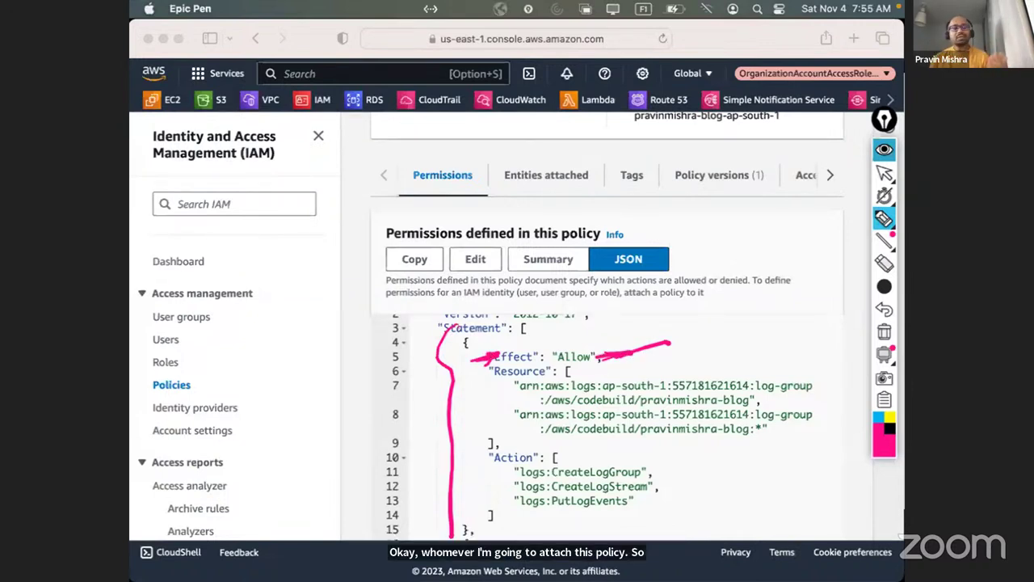
Bracket the Action block and underline CreateLogGroup, CreateLogStream and PutLogEvents
left_click_drag(491, 450, 487, 519)
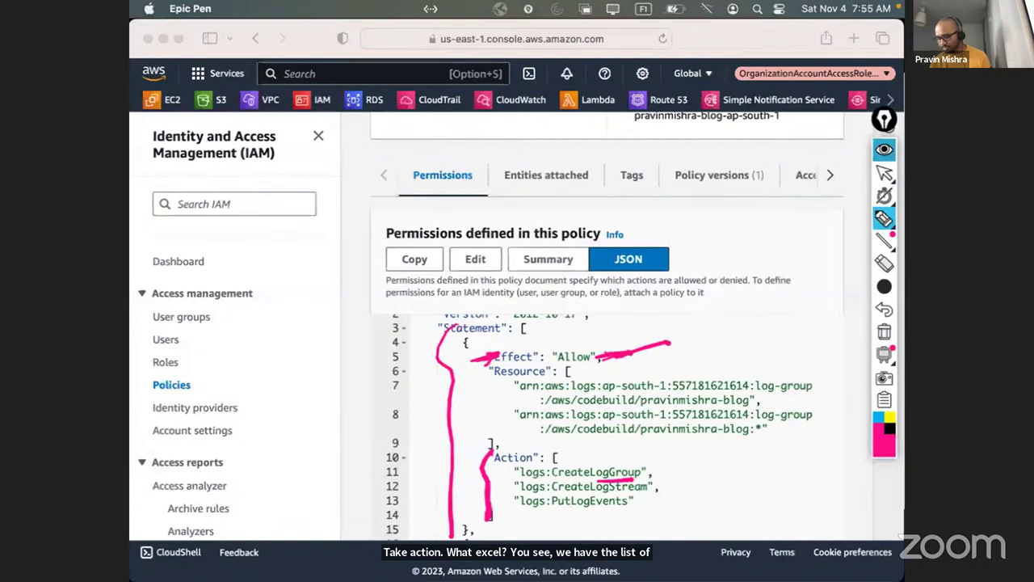
left_click_drag(603, 489, 646, 491)
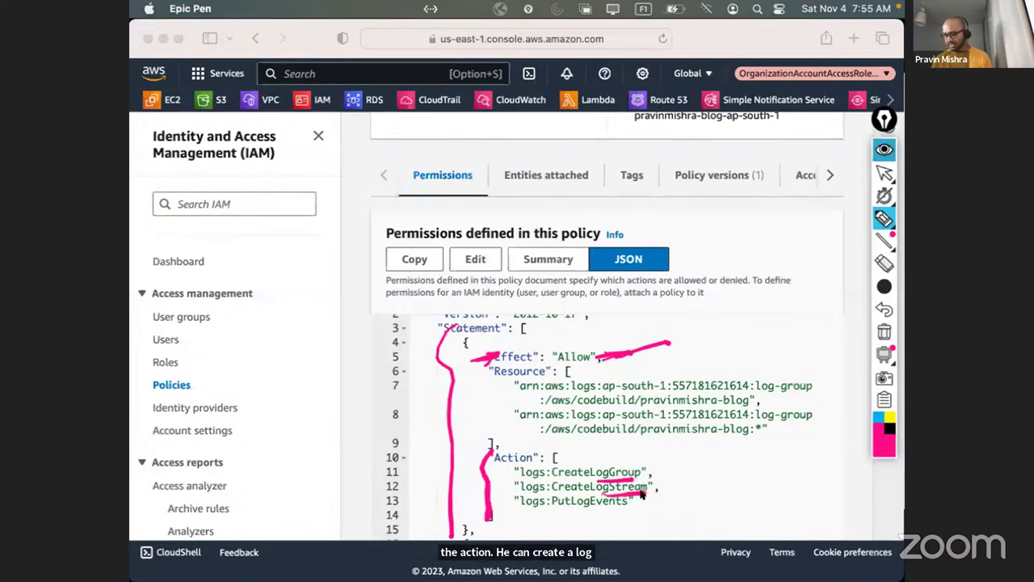
left_click_drag(563, 511, 622, 510)
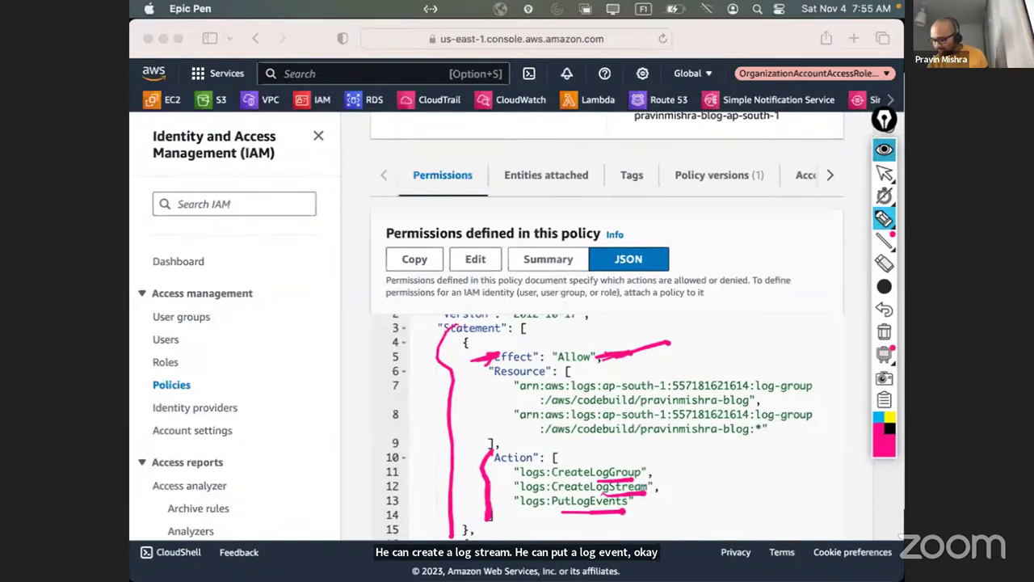
Mark the first log-group resource, circling its project name and the Action list, and wipe all the annotations and collapse the drawing tools
left_click_drag(518, 381, 512, 395)
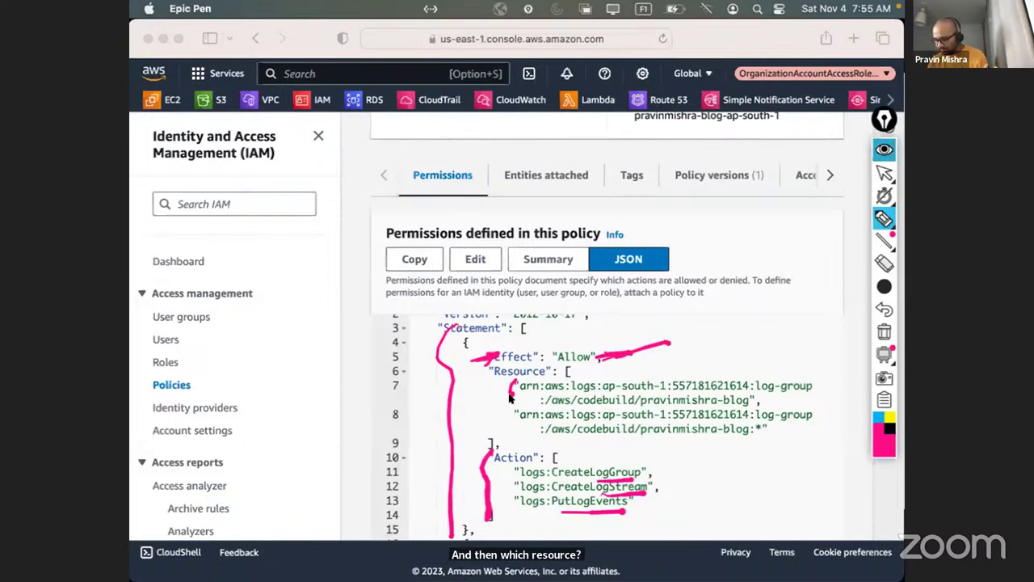
mouse_move(751, 397)
left_mouse_down()
mouse_move(627, 399)
mouse_move(763, 403)
mouse_move(764, 394)
left_mouse_up()
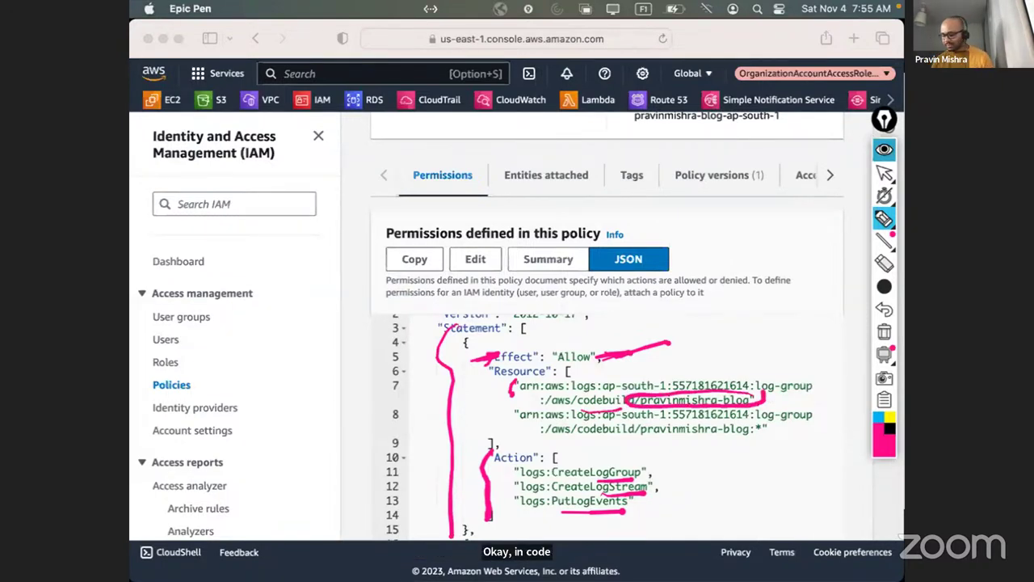
mouse_move(662, 457)
left_mouse_down()
mouse_move(488, 488)
mouse_move(664, 455)
left_mouse_up()
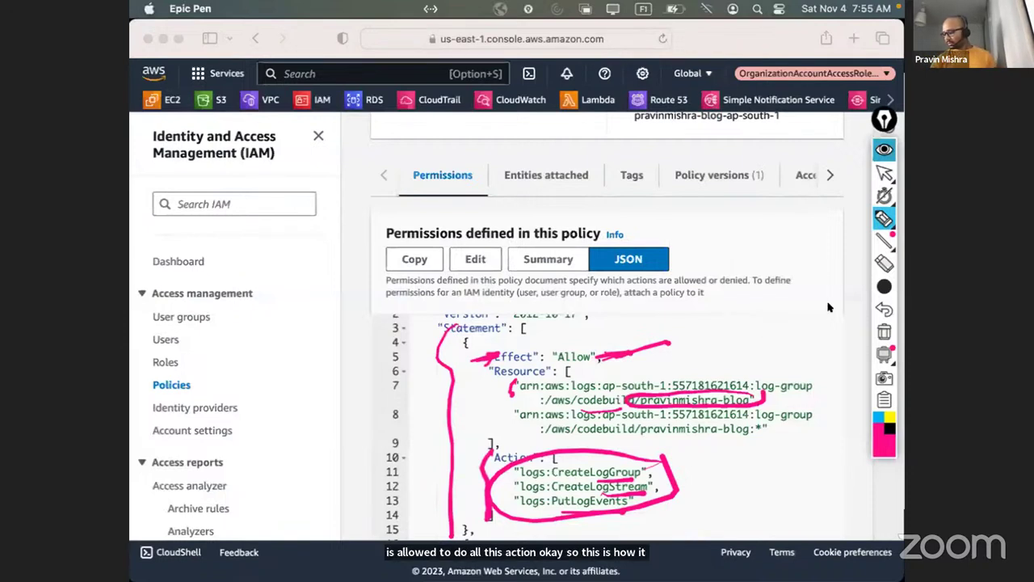
left_click(882, 331)
left_click(886, 149)
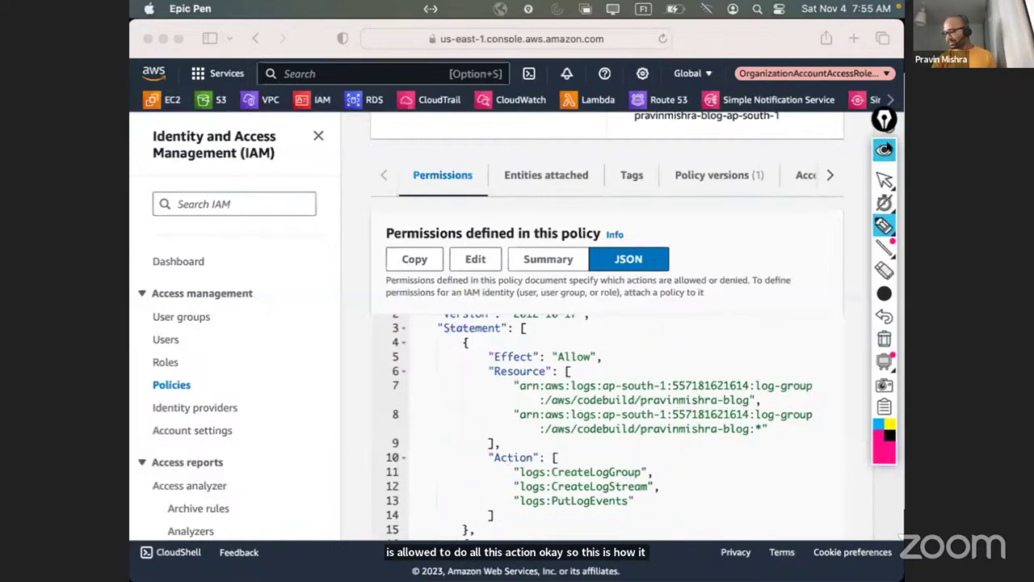
Return to the full policies list and look through the policies of all types
left_click(178, 379)
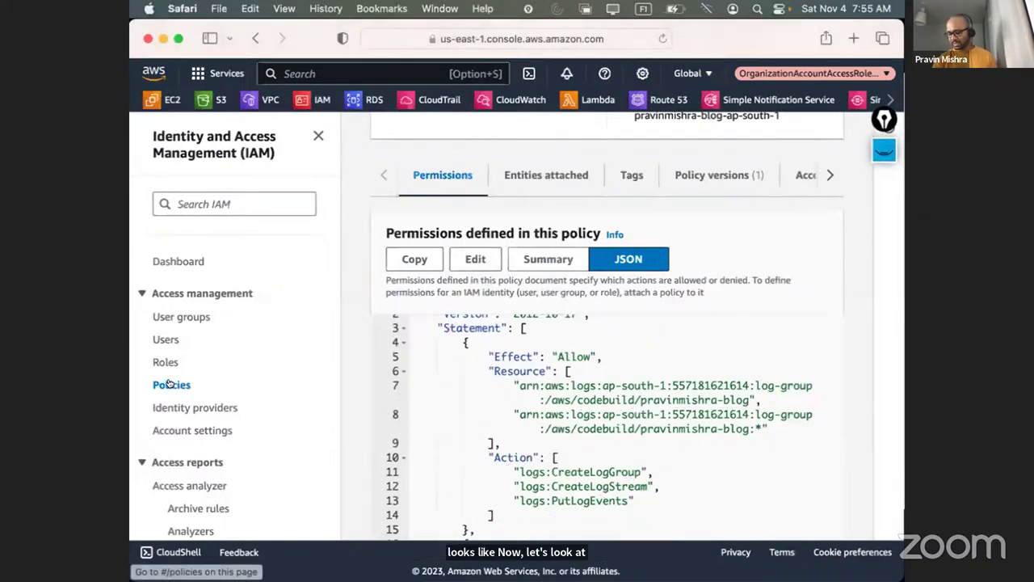
left_click(170, 383)
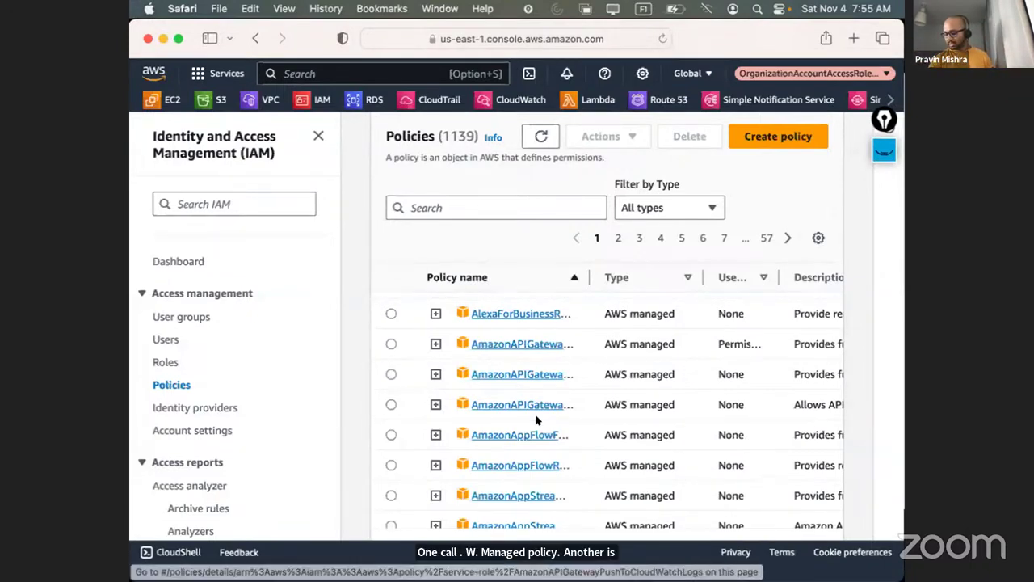
scroll(533, 420, "down", 2)
scroll(484, 363, "up", 5)
scroll(475, 356, "up", 6)
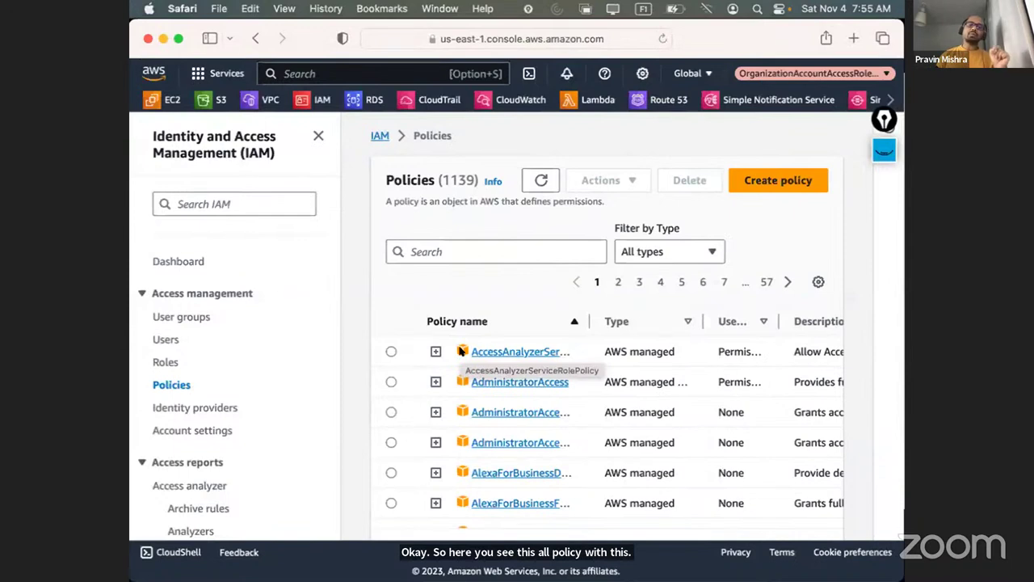
Filter the policies list by Customer managed, and switch the filter to AWS managed - job function
left_click(690, 251)
left_click(675, 300)
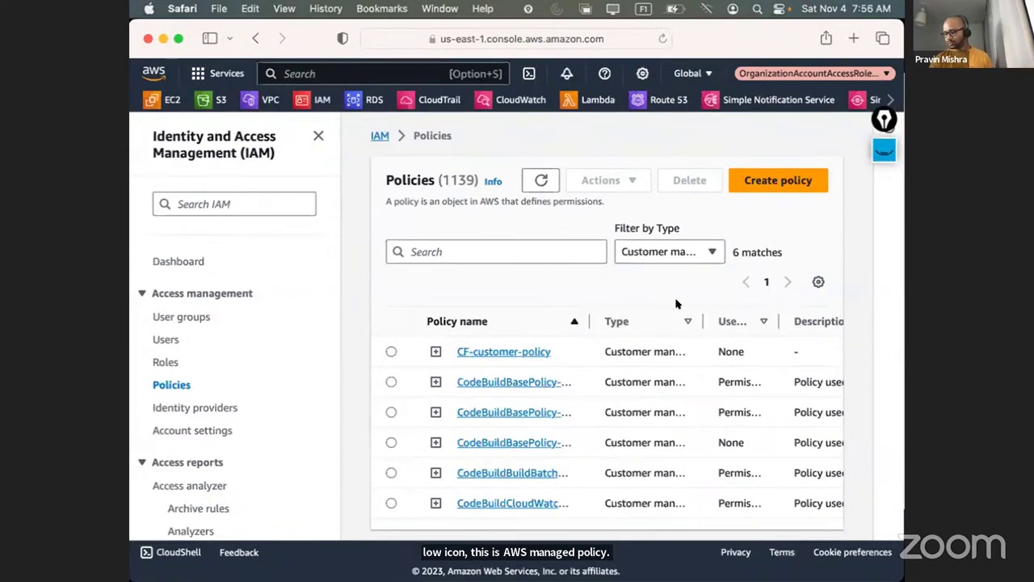
scroll(598, 452, "down", 1)
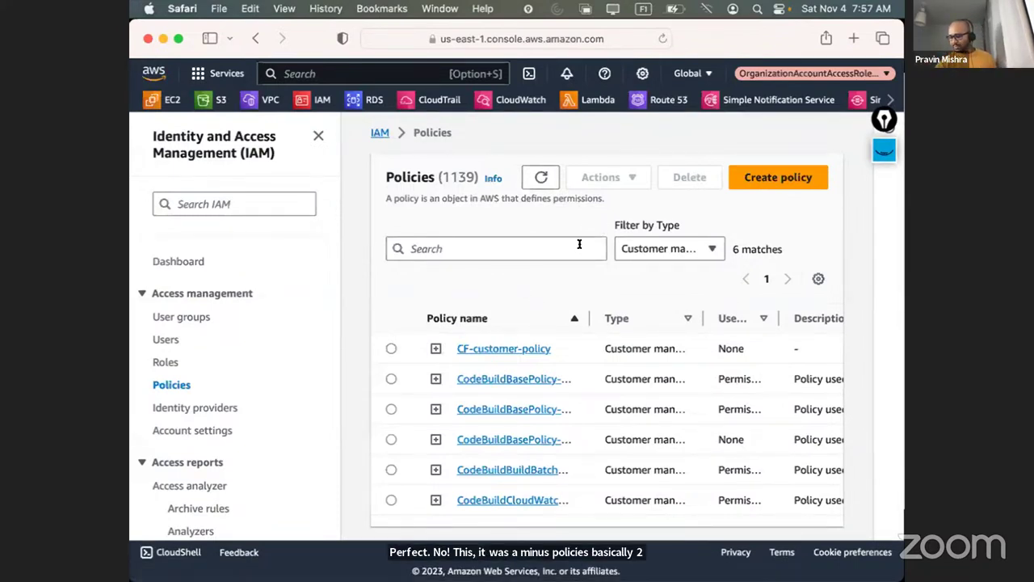
left_click(693, 253)
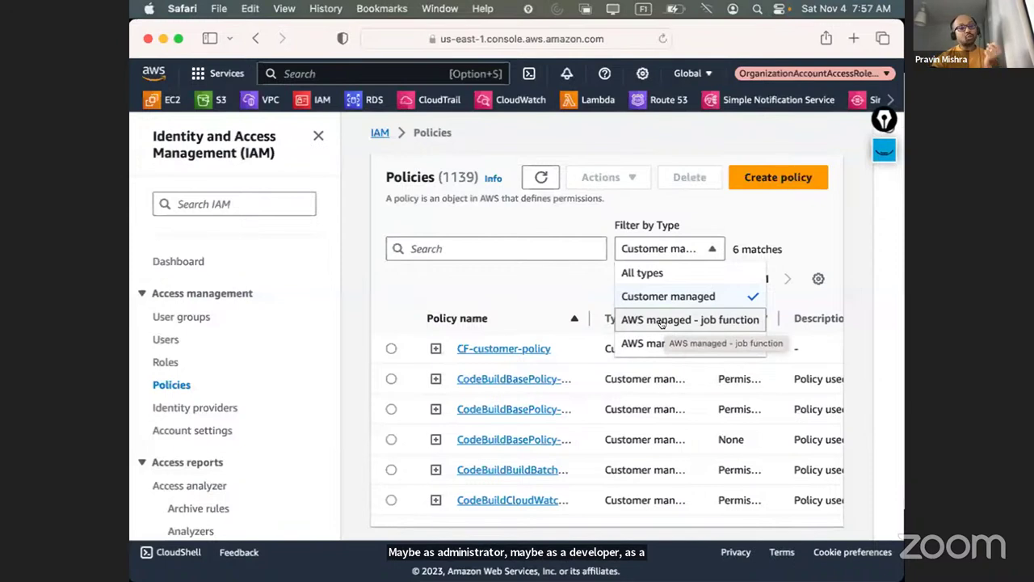
left_click(661, 322)
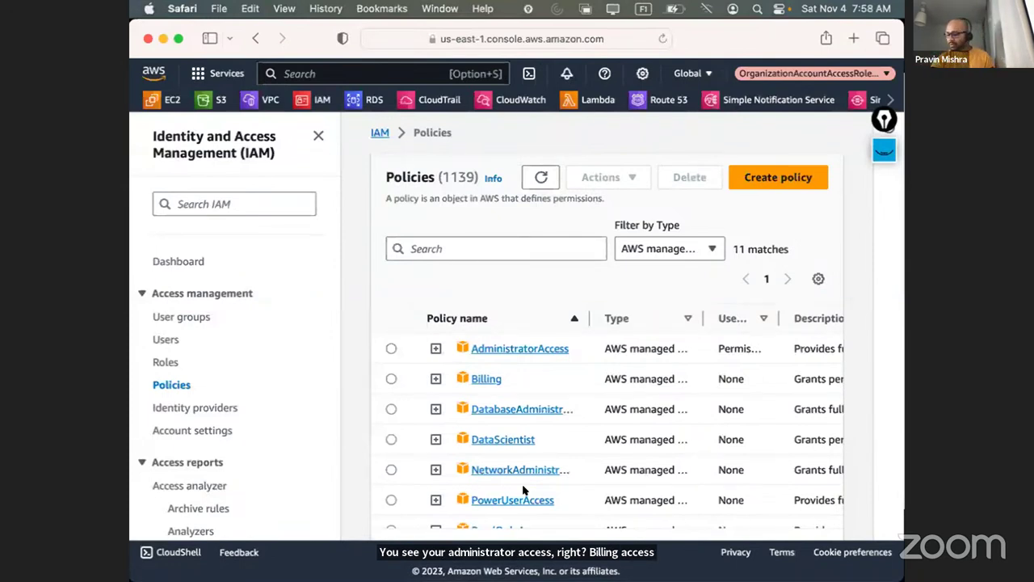
Filter the policies list to AWS managed and widen the Policy name column to read the full names down the first page
left_click(661, 248)
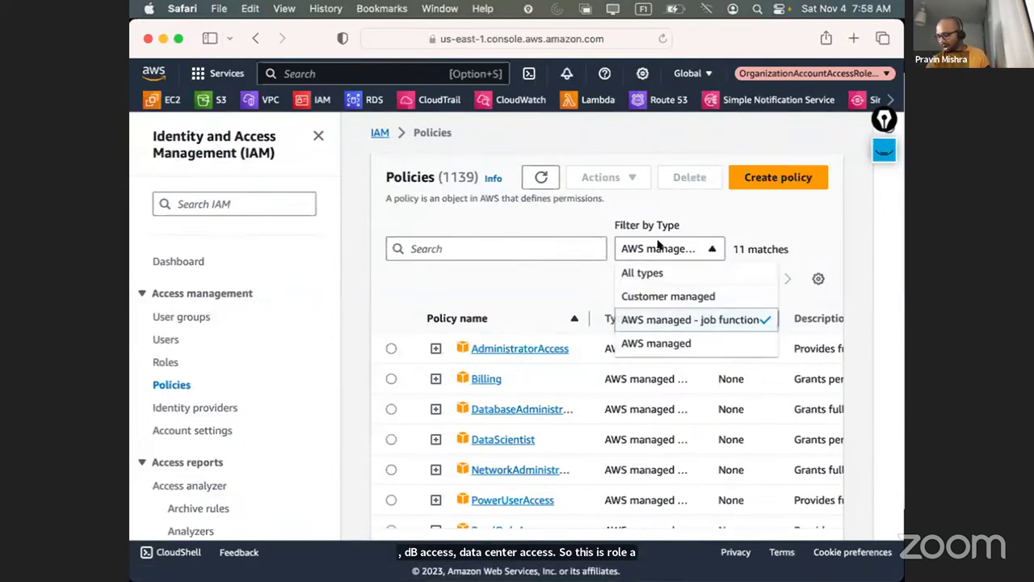
left_click(651, 343)
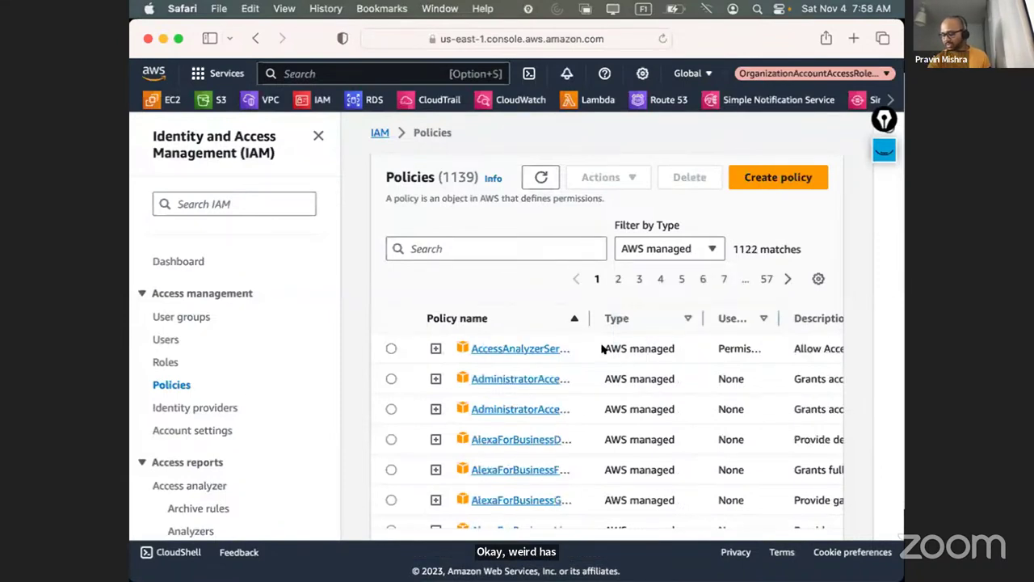
left_click_drag(587, 318, 762, 331)
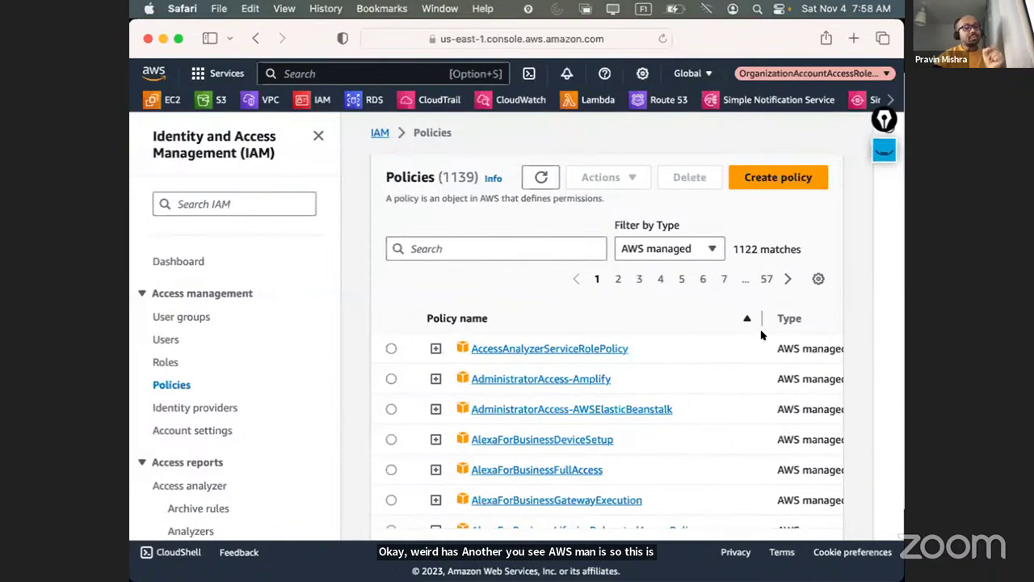
scroll(569, 345, "down", 3)
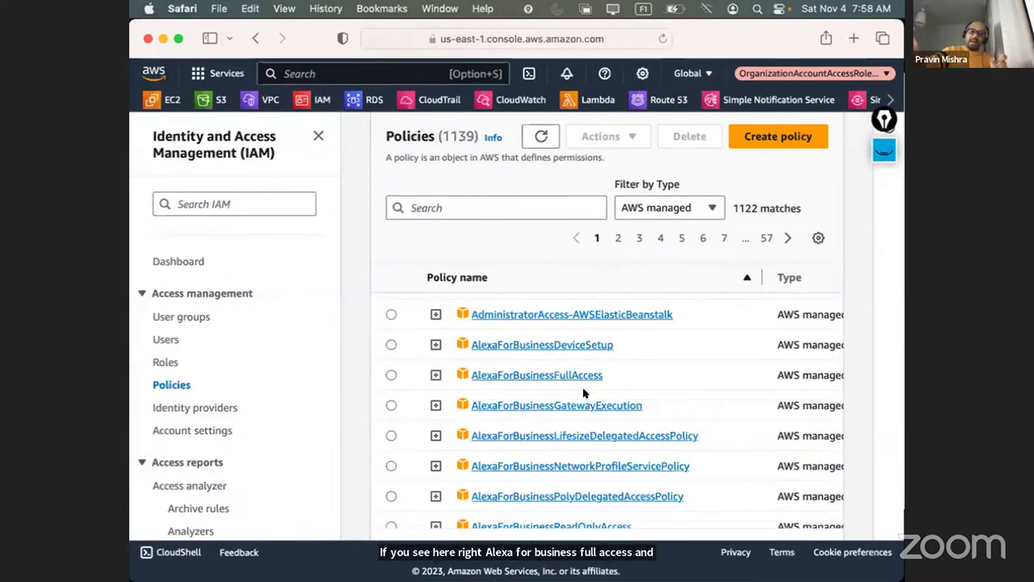
scroll(586, 455, "down", 5)
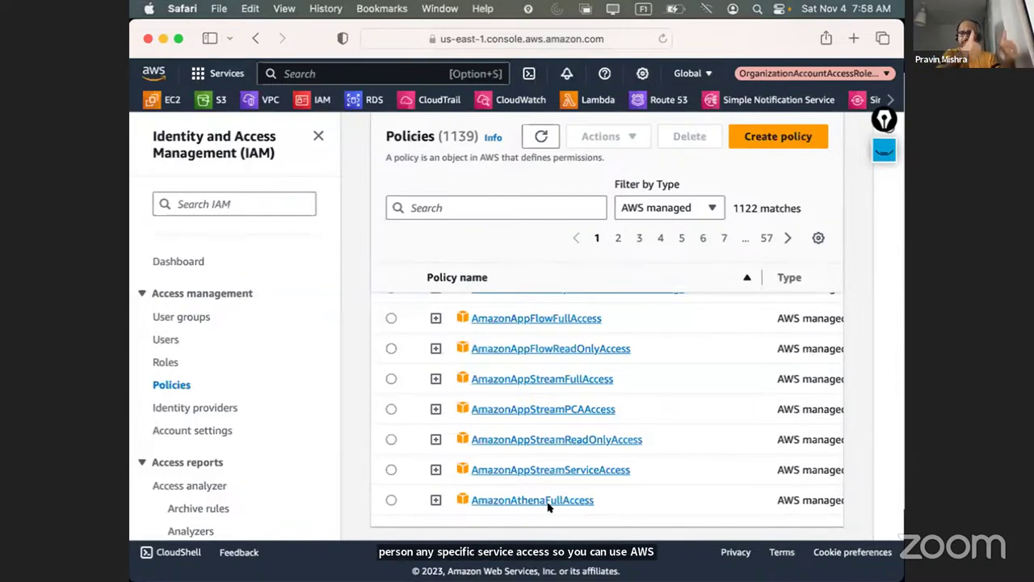
scroll(639, 425, "up", 5)
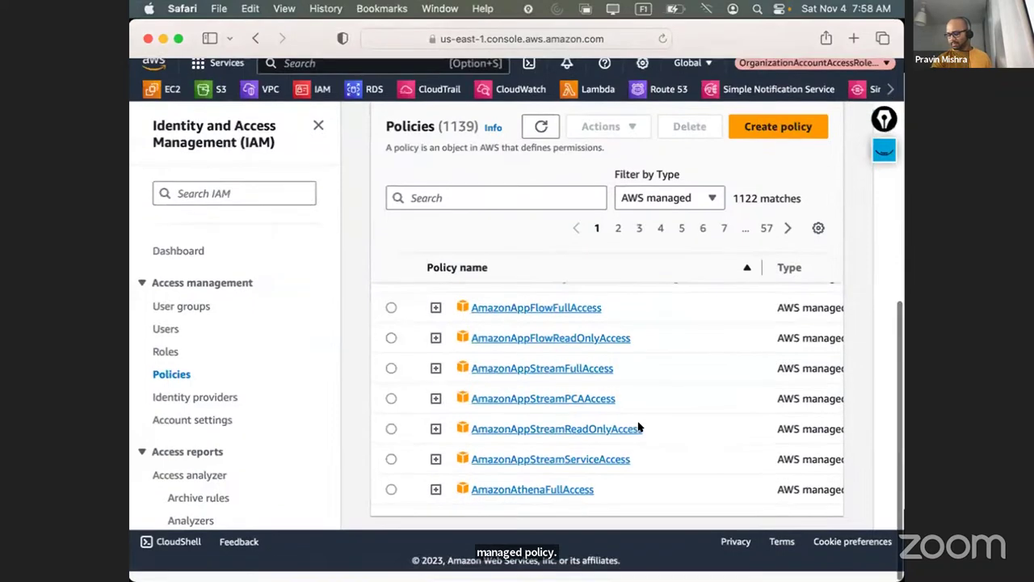